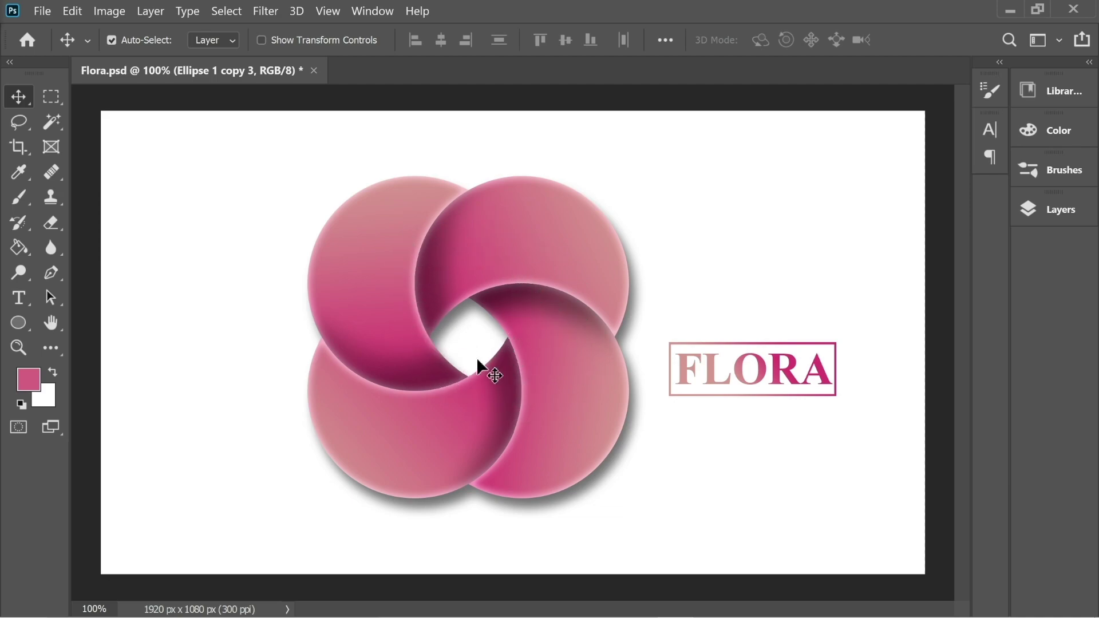
Start a new document from the File menu, ready for a 1920 x 1080 px, 300 ppi preset
click(42, 11)
click(53, 28)
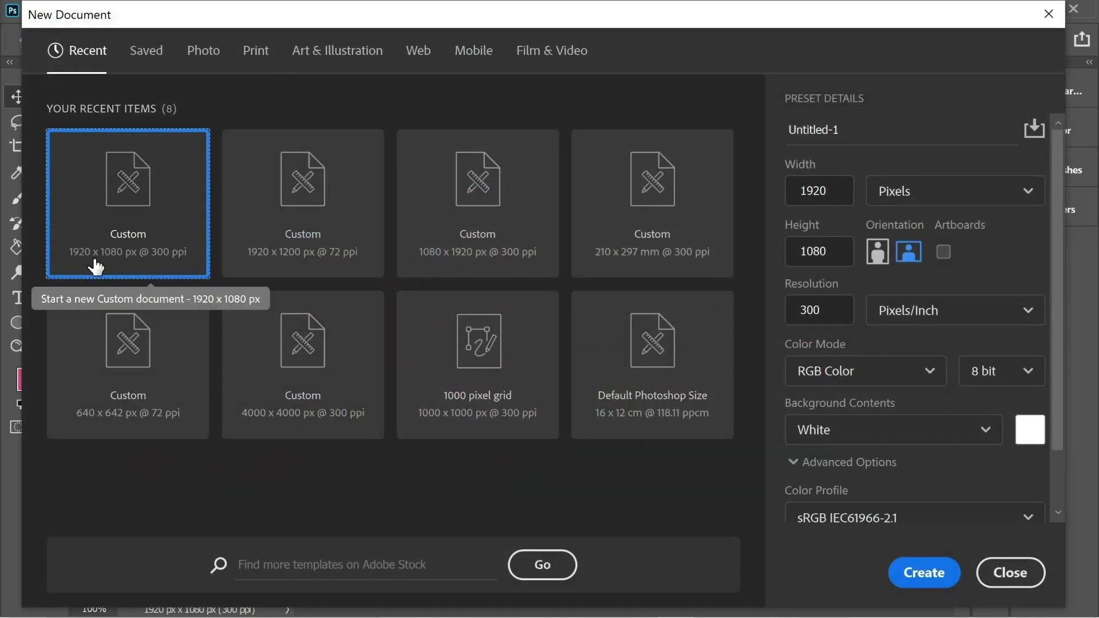
Create the blank 1920 x 1080 document and add vertical guides at 0 and 500 px
click(921, 570)
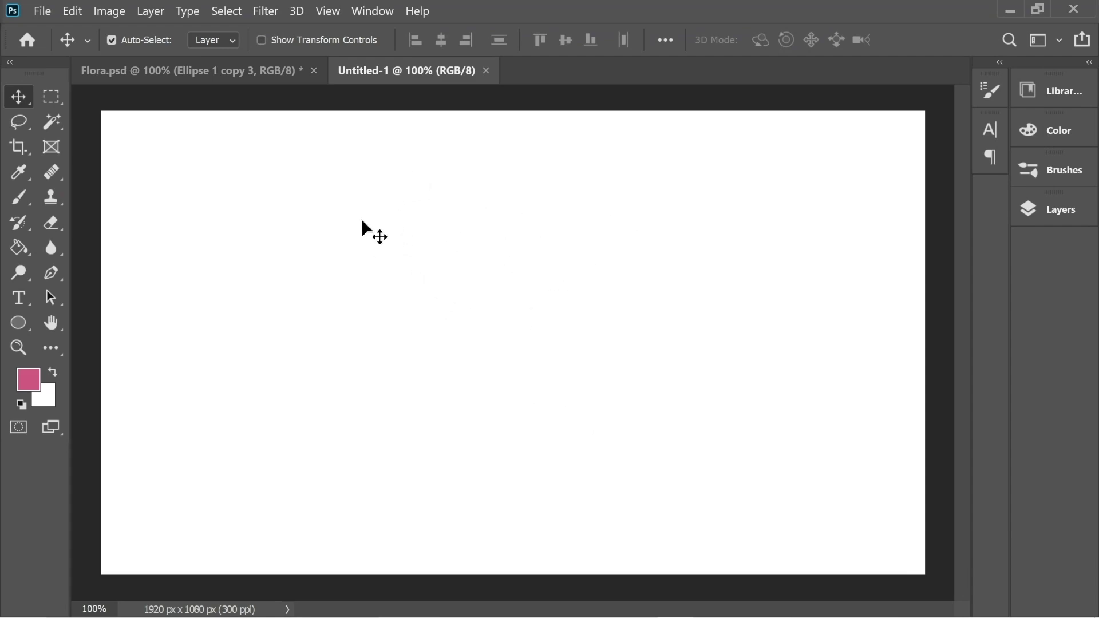
click(328, 14)
click(368, 508)
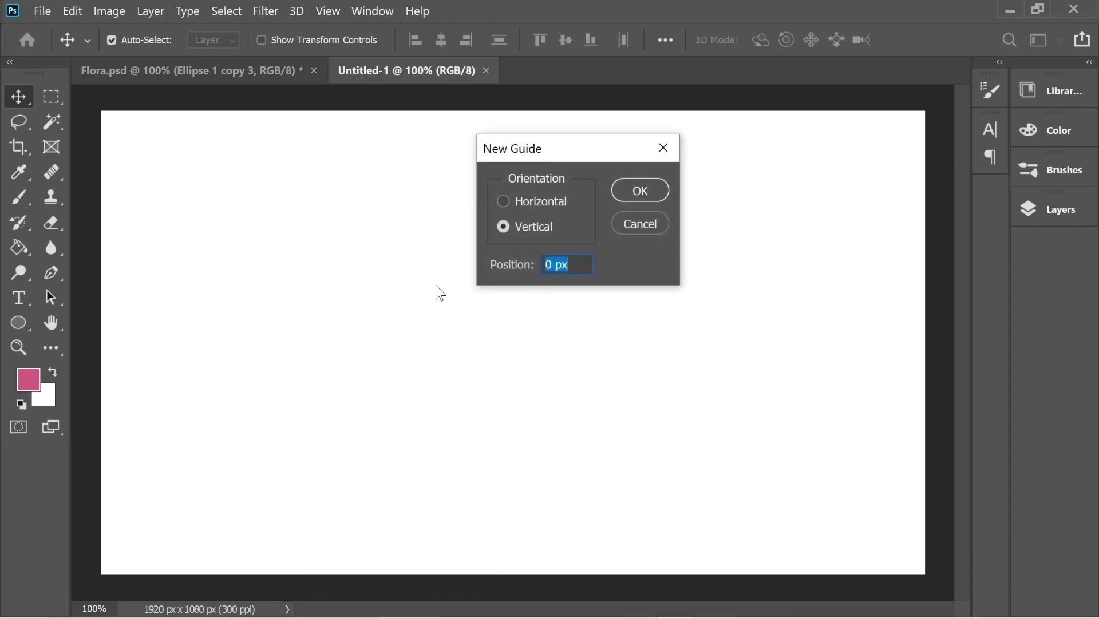
click(636, 193)
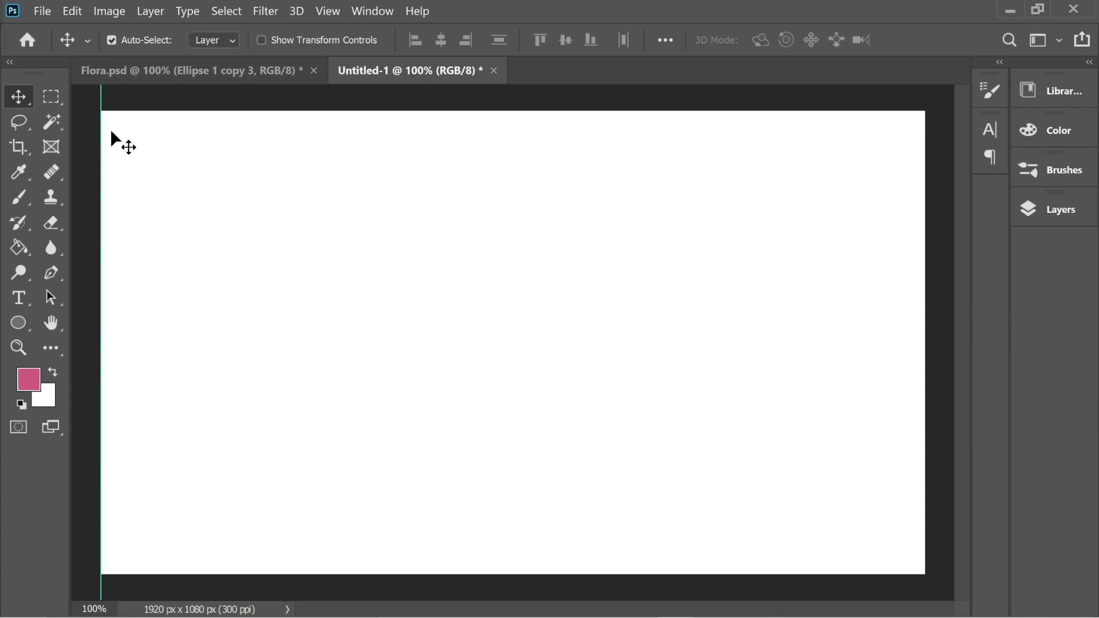
click(328, 11)
click(410, 508)
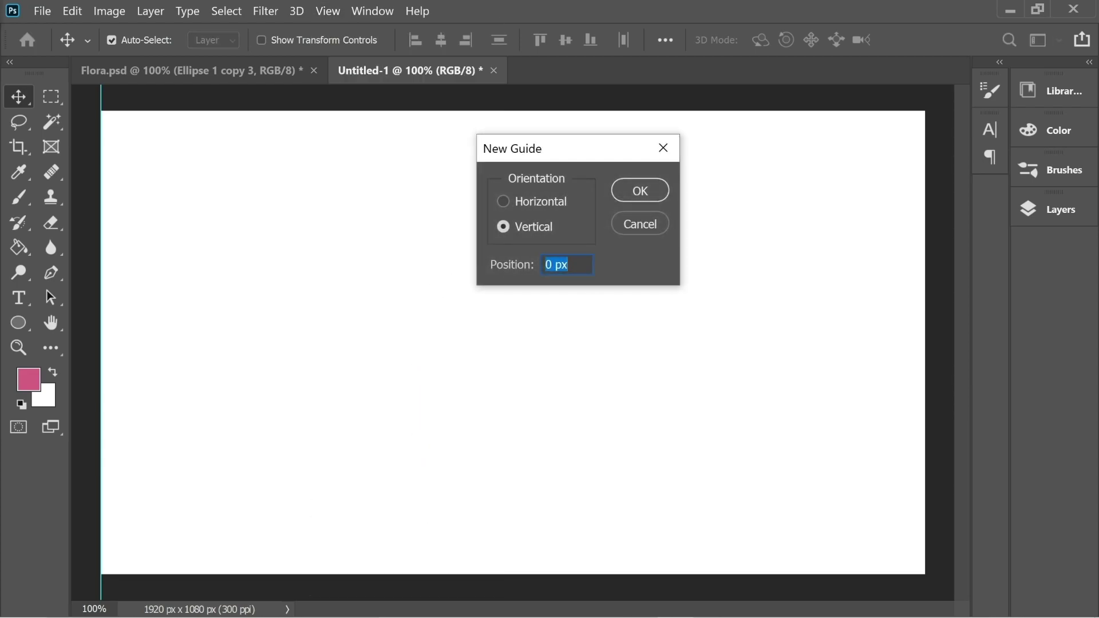
text(500)
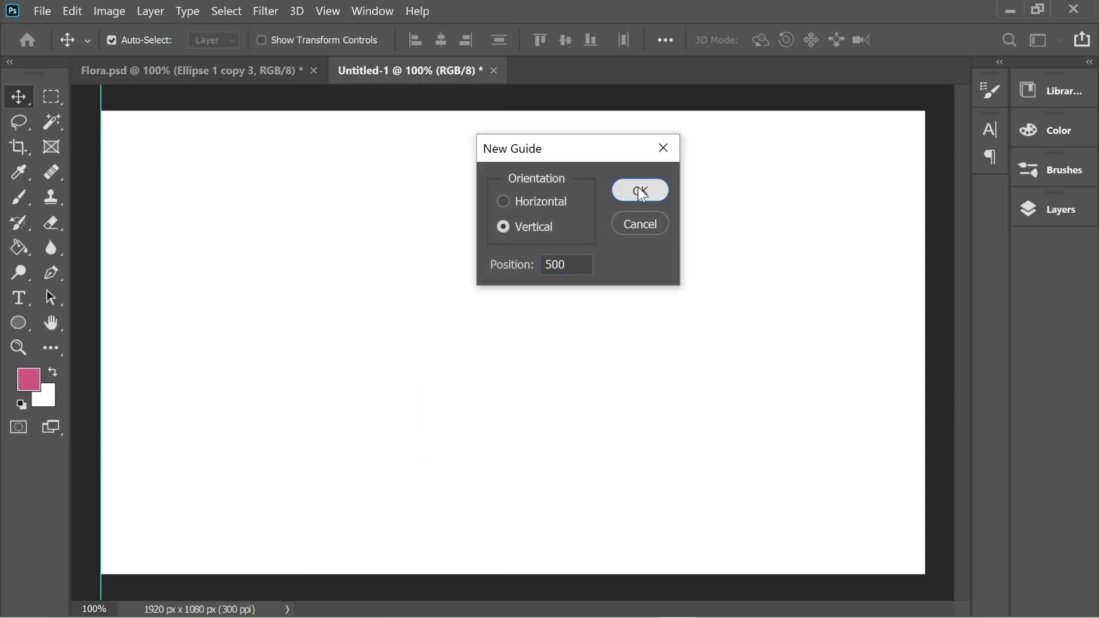
click(639, 190)
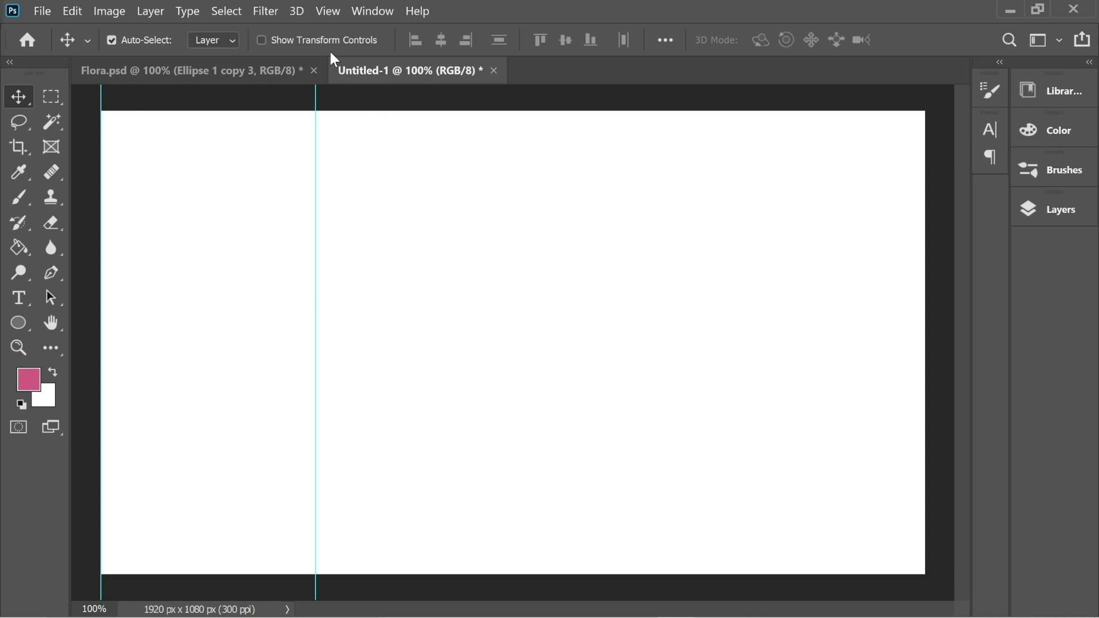
Add horizontal guides at 0 and 500 px
click(336, 11)
click(379, 508)
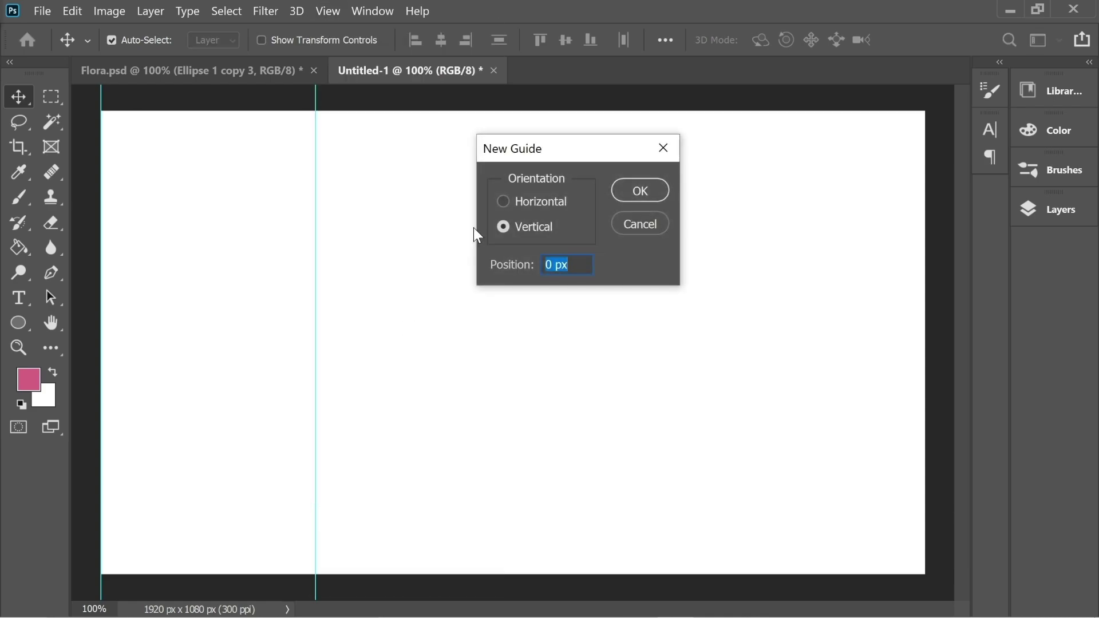
click(528, 204)
click(649, 196)
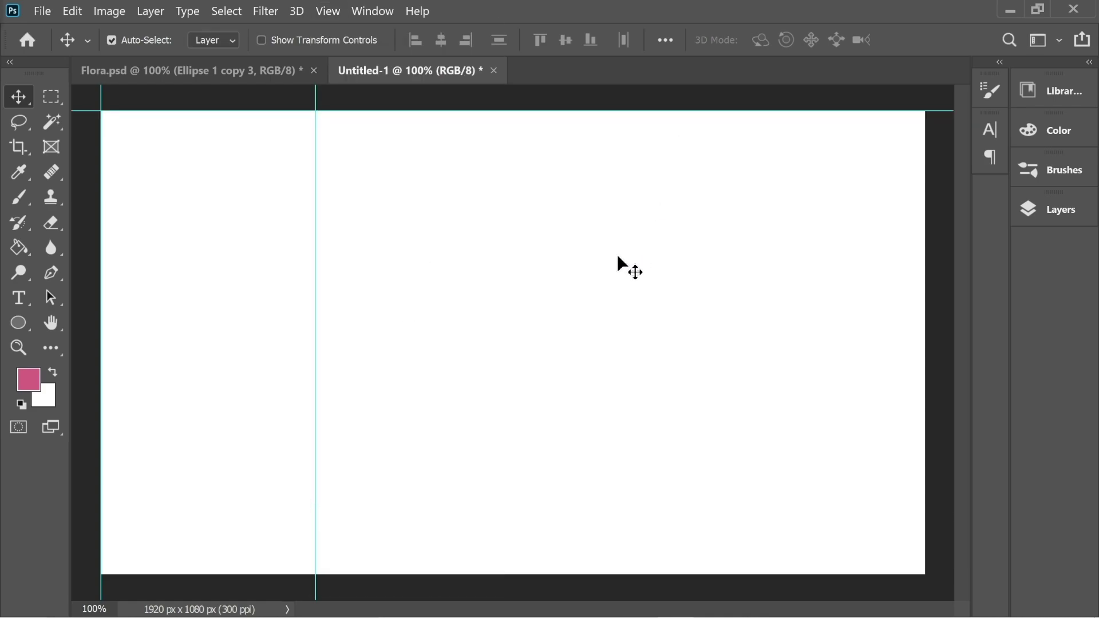
click(328, 11)
click(440, 508)
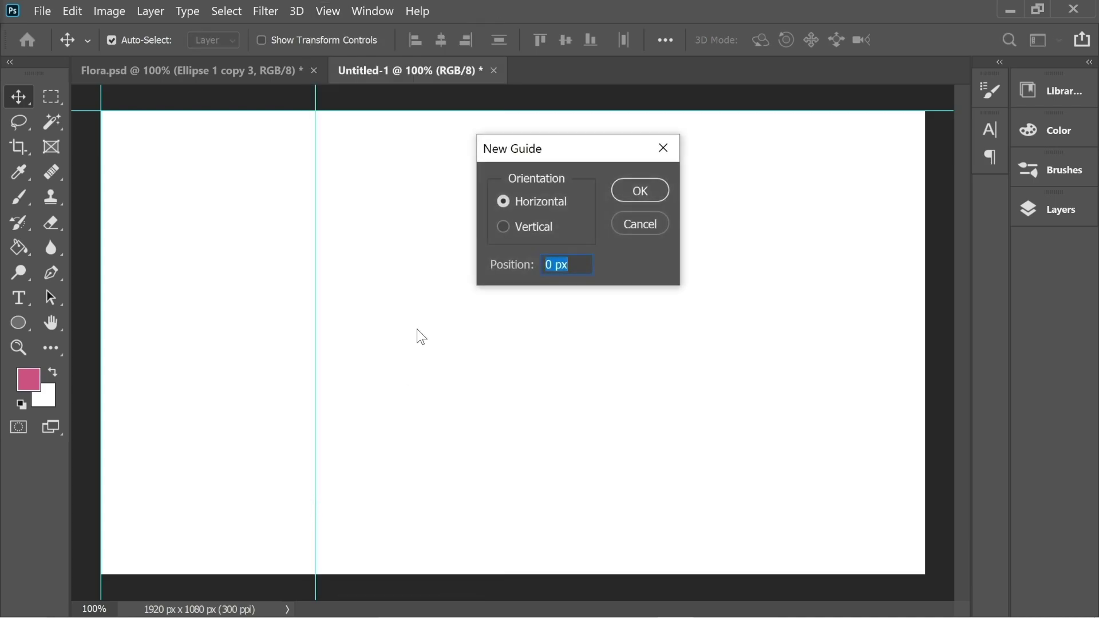
text(500)
click(644, 191)
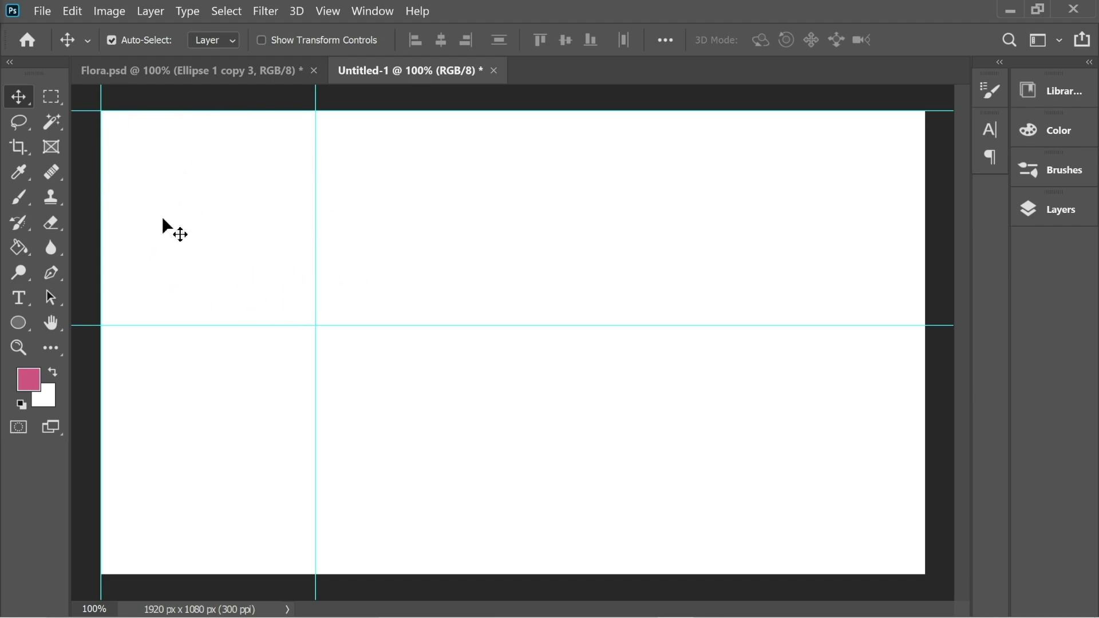
Draw a black ellipse and move it into the canvas's top-left corner
key(u)
drag(327, 185, 597, 454)
click(353, 36)
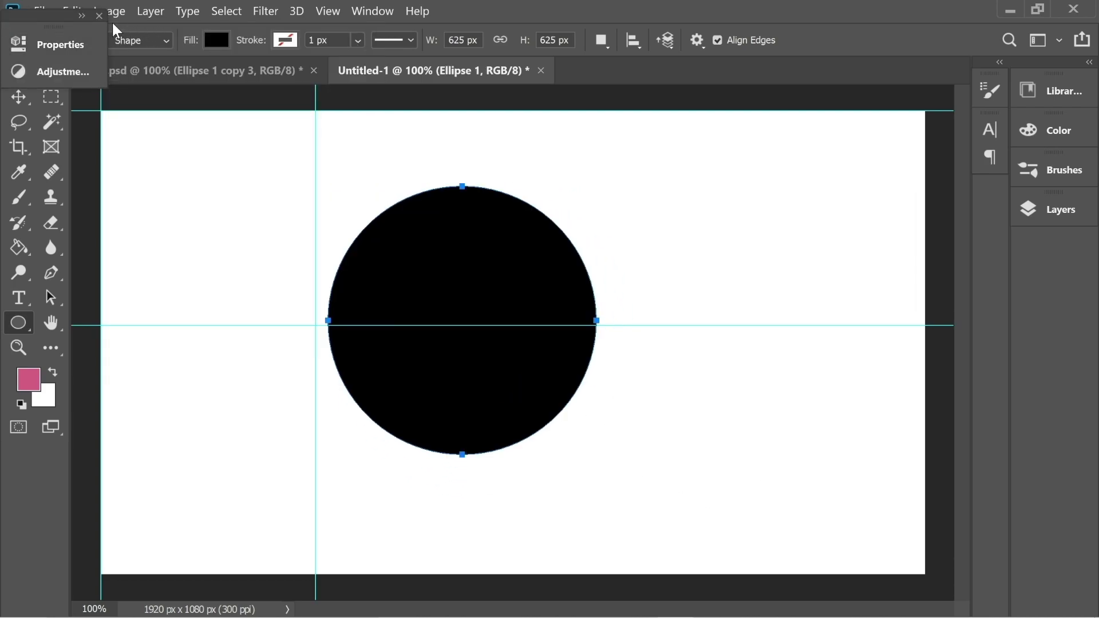
click(82, 16)
key(v)
drag(507, 265, 284, 196)
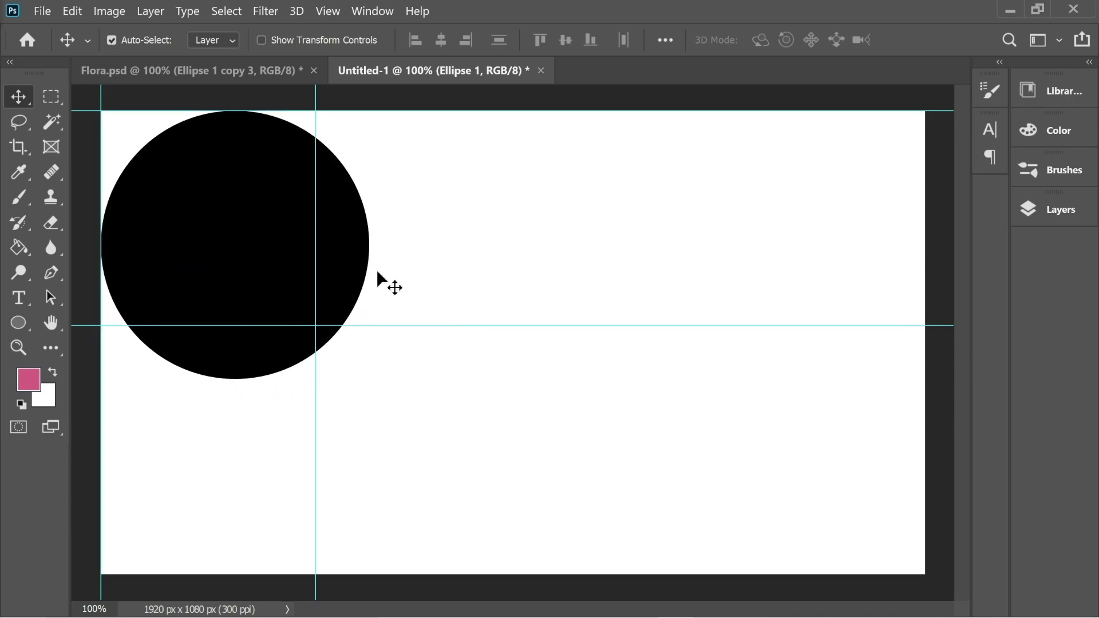
Free-transform the circle down to 500 x 500 px within the guides and commit
key(ctrl+t)
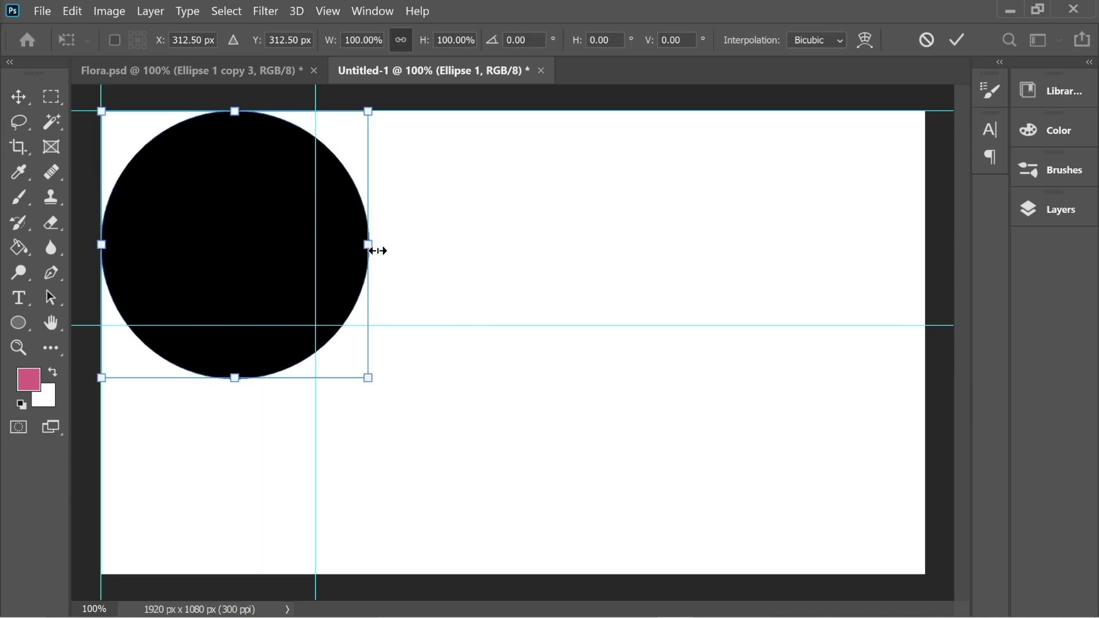
drag(375, 243, 314, 244)
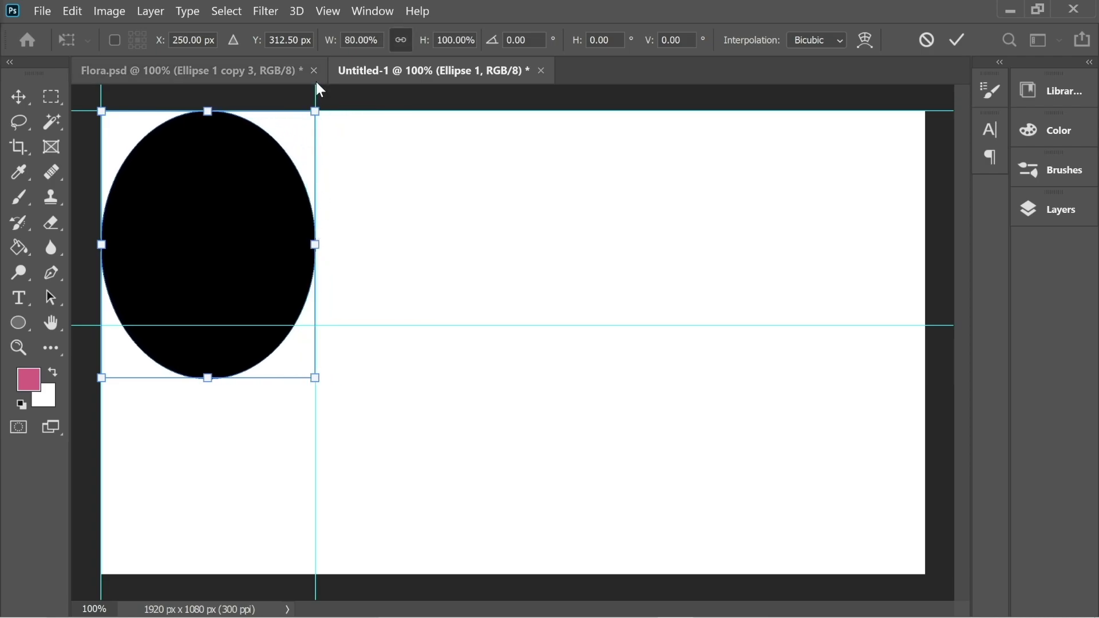
drag(209, 377, 197, 324)
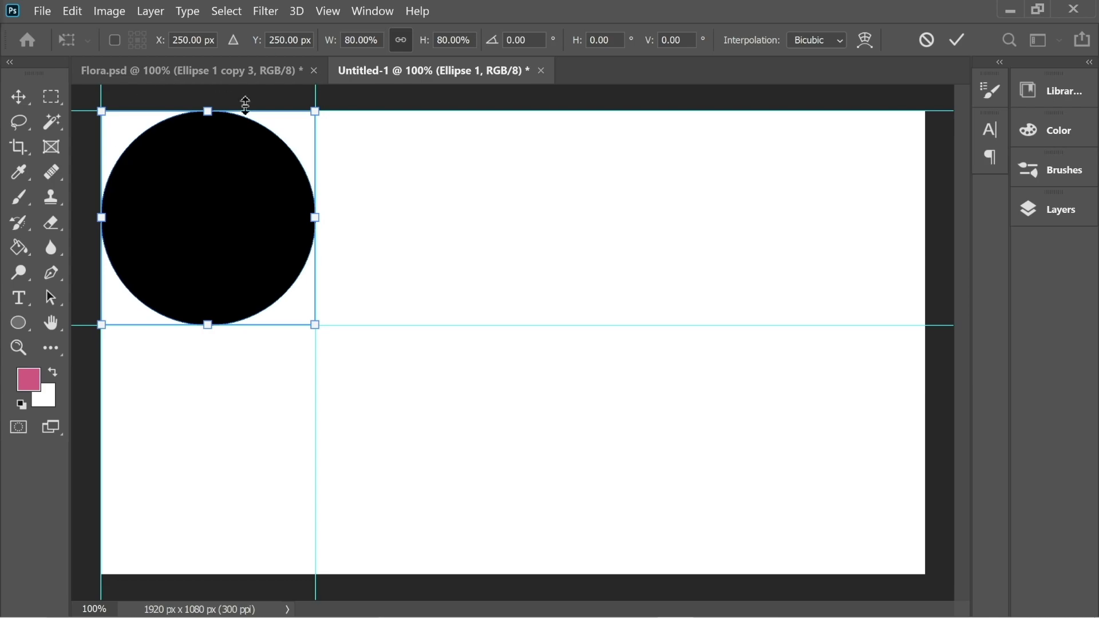
click(19, 96)
click(50, 96)
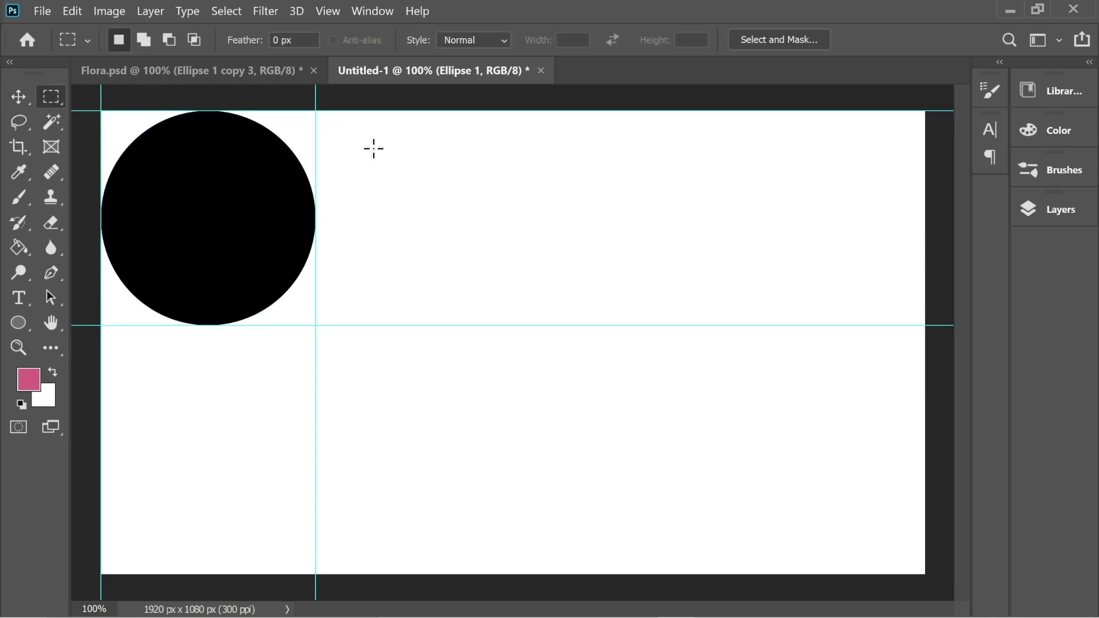
click(19, 96)
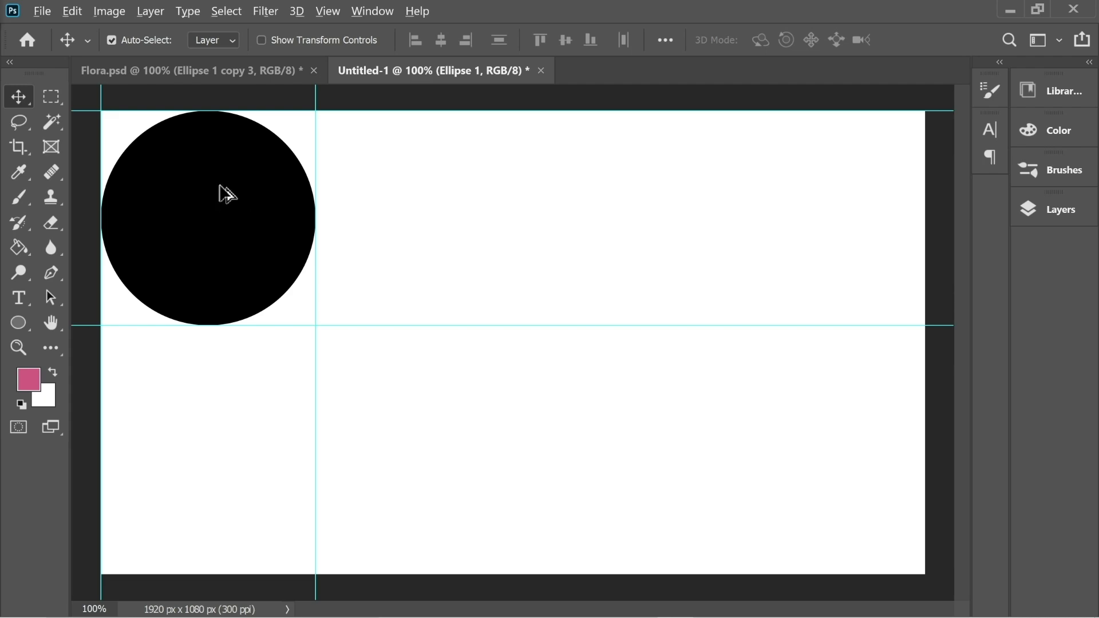
Duplicate the circle to the right and mask its overlap out of Ellipse 1
drag(208, 183, 322, 184)
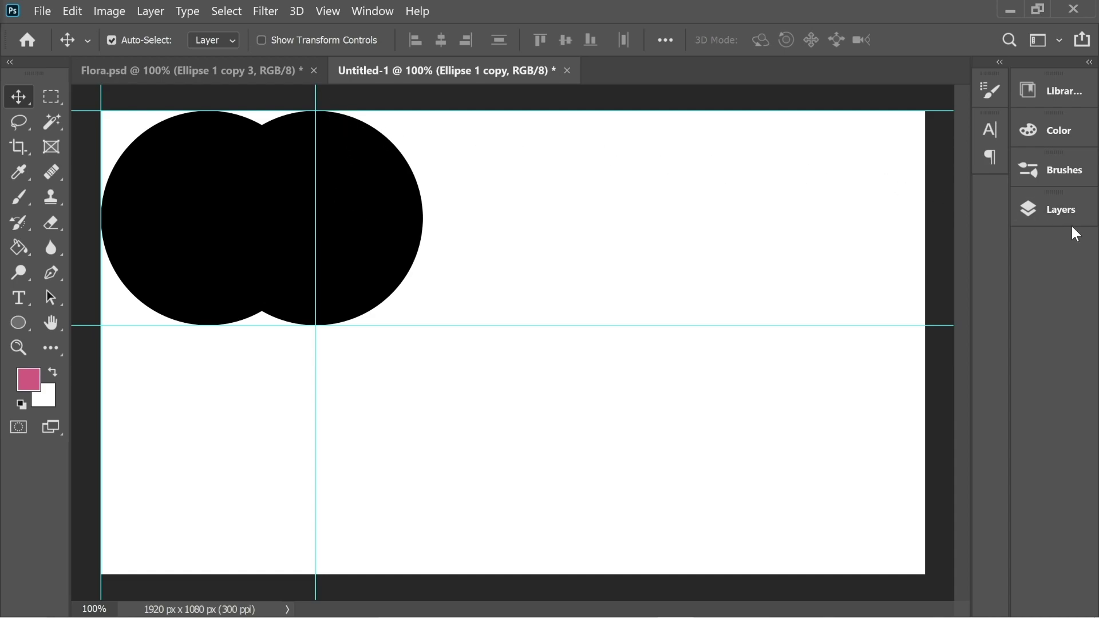
click(1057, 210)
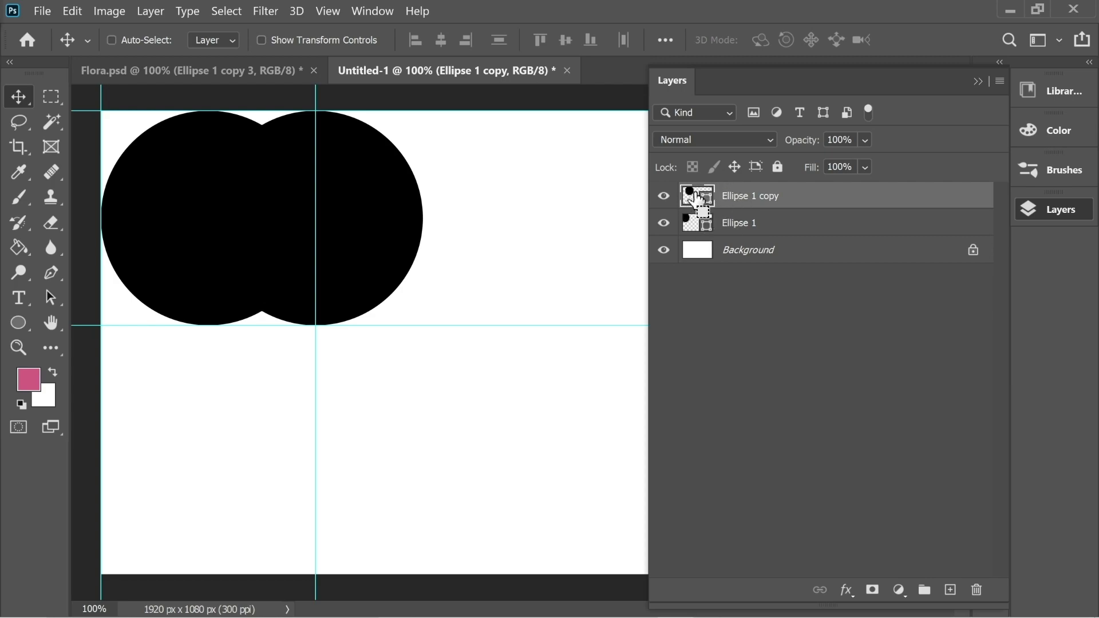
ctrl+click(695, 197)
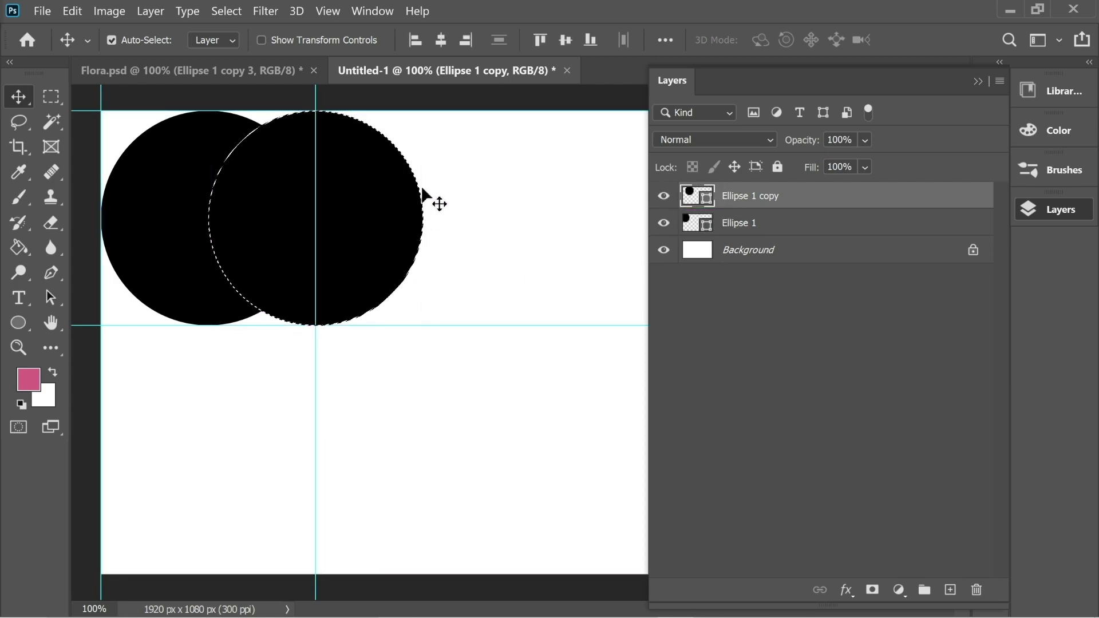
click(752, 229)
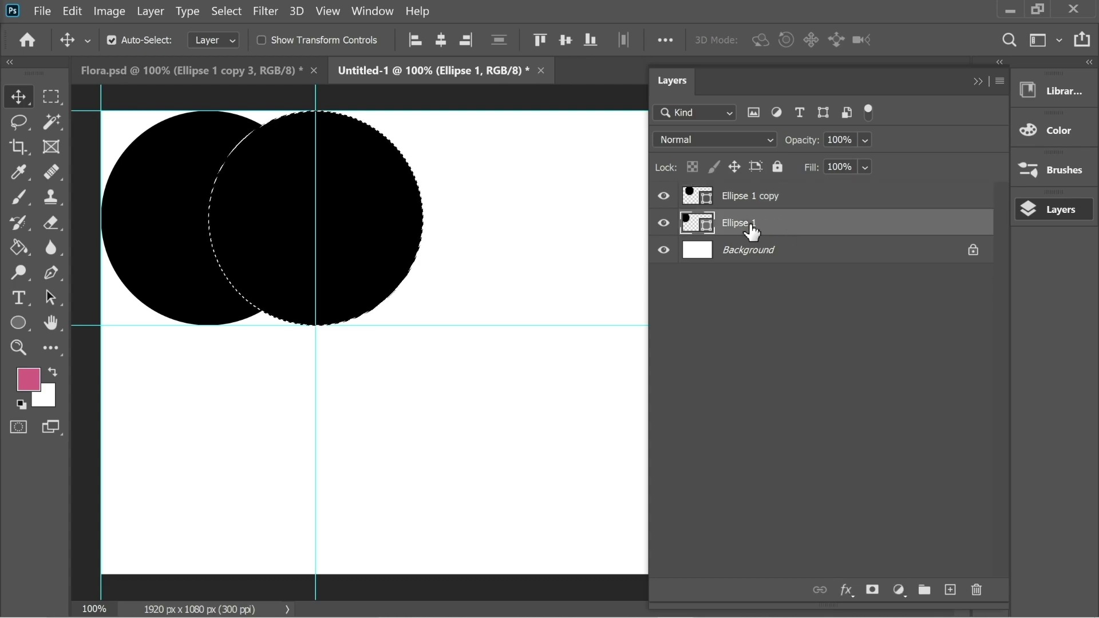
click(873, 592)
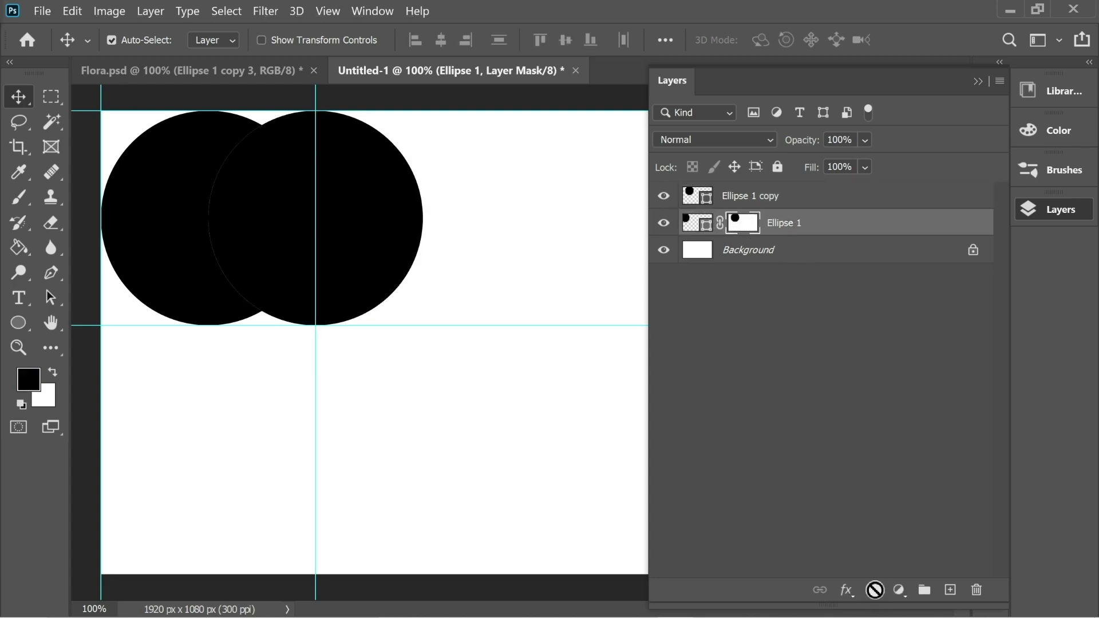
Delete the Ellipse 1 copy layer and convert the crescent into a smart object
click(664, 196)
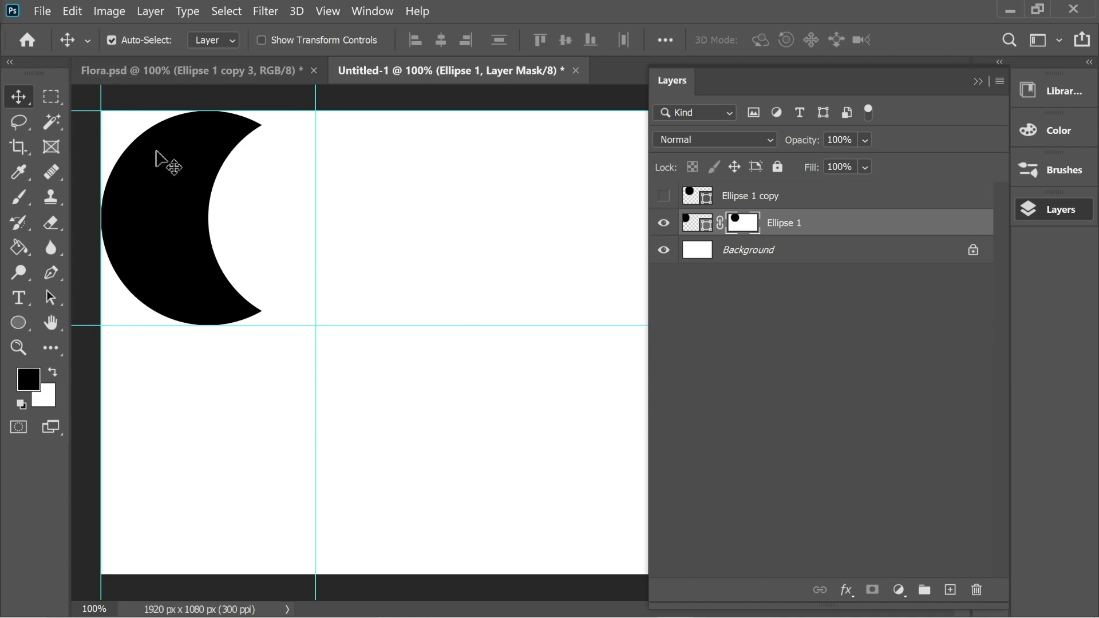
click(753, 201)
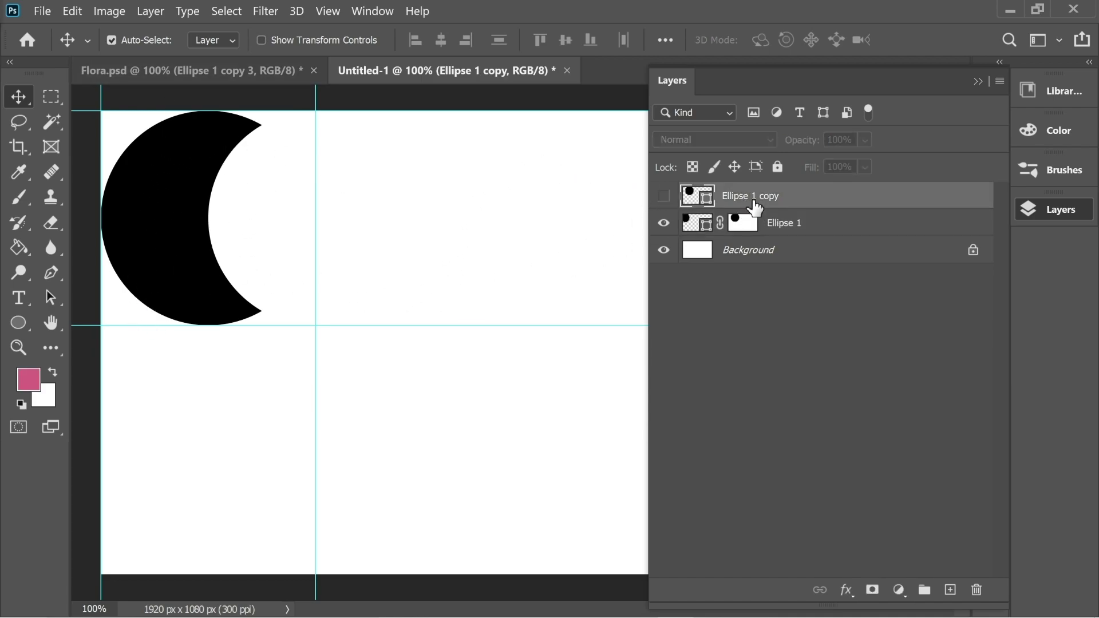
drag(755, 206, 988, 598)
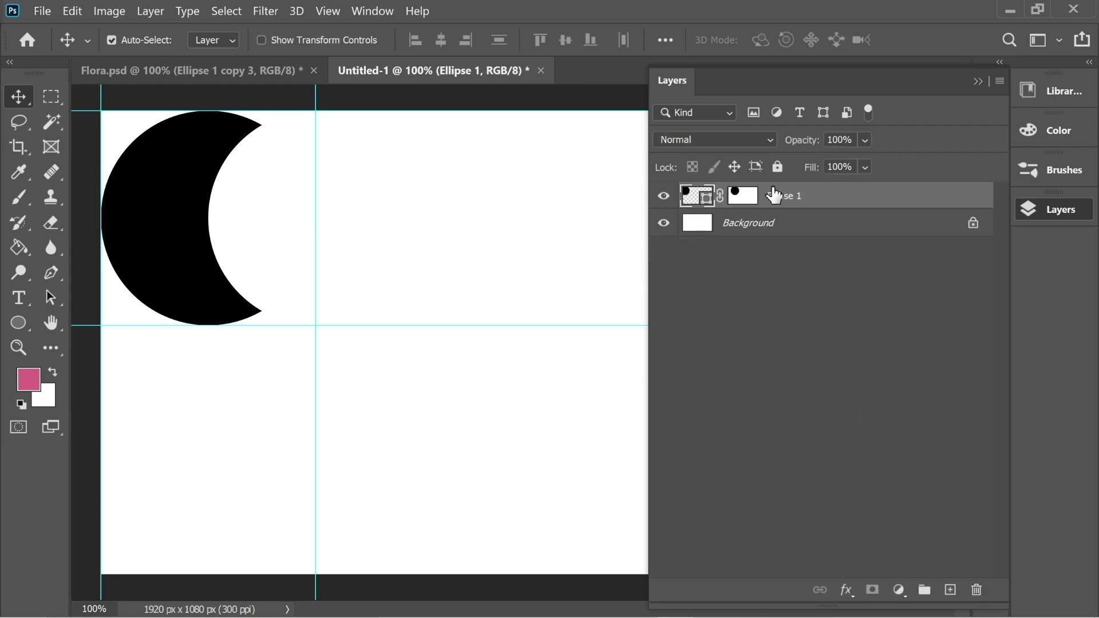
right_click(786, 201)
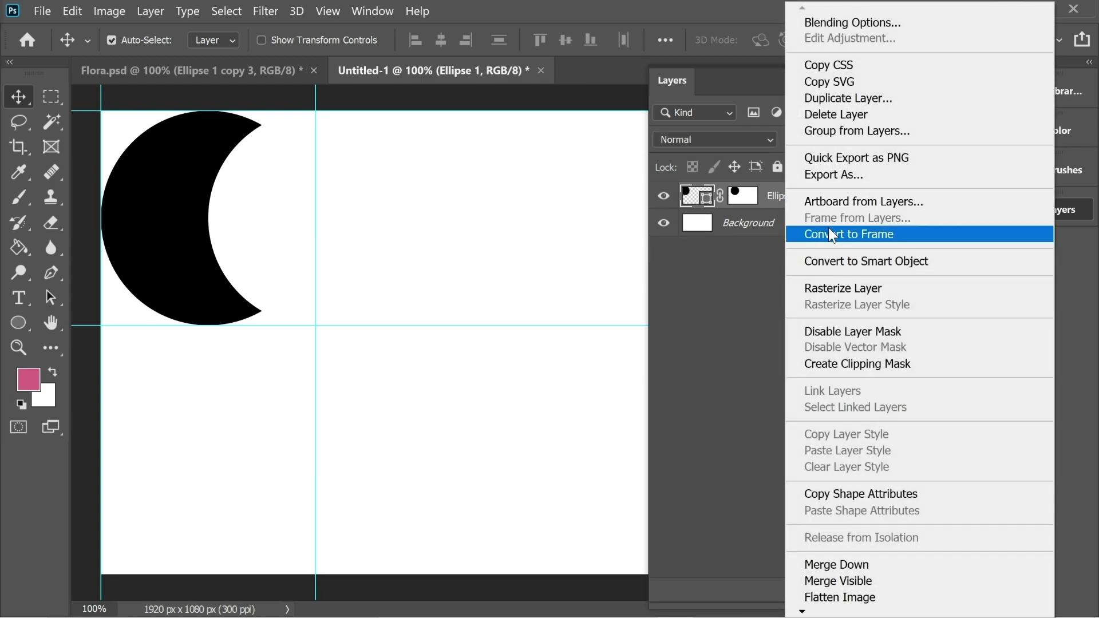
click(870, 264)
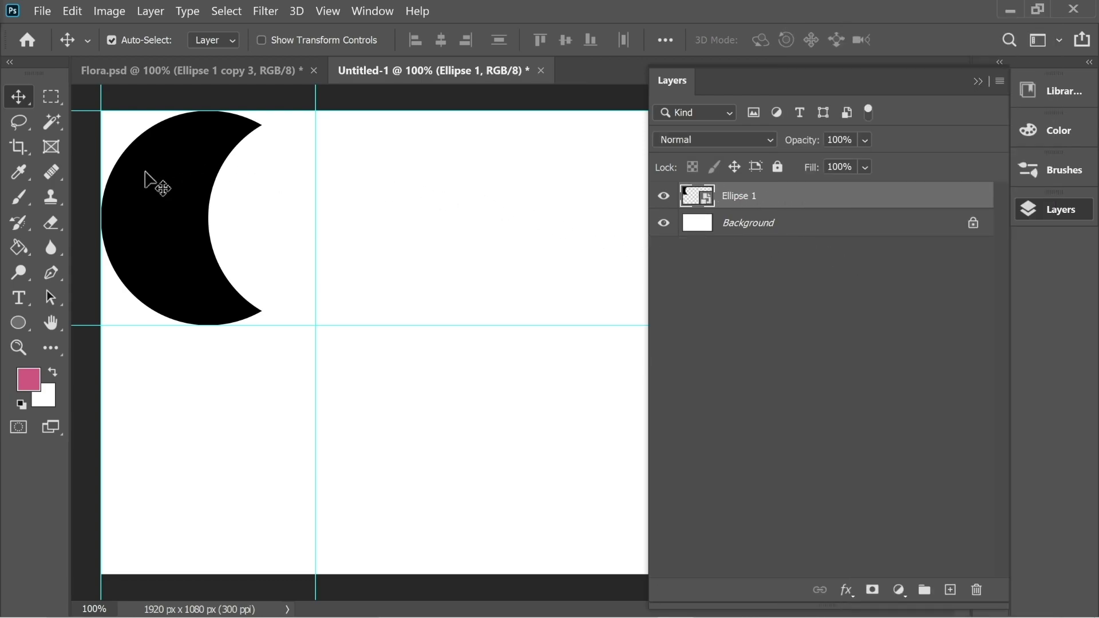
click(978, 82)
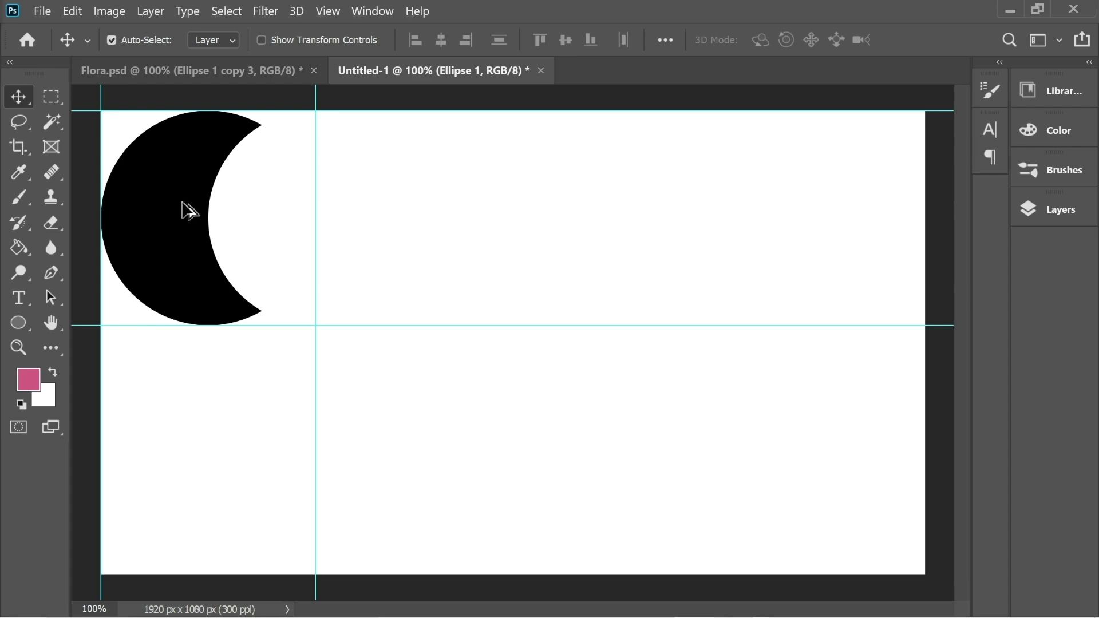
Duplicate the crescent, rotate the copy 90°, and overlap it with the first
drag(182, 202, 406, 198)
key(ctrl+t)
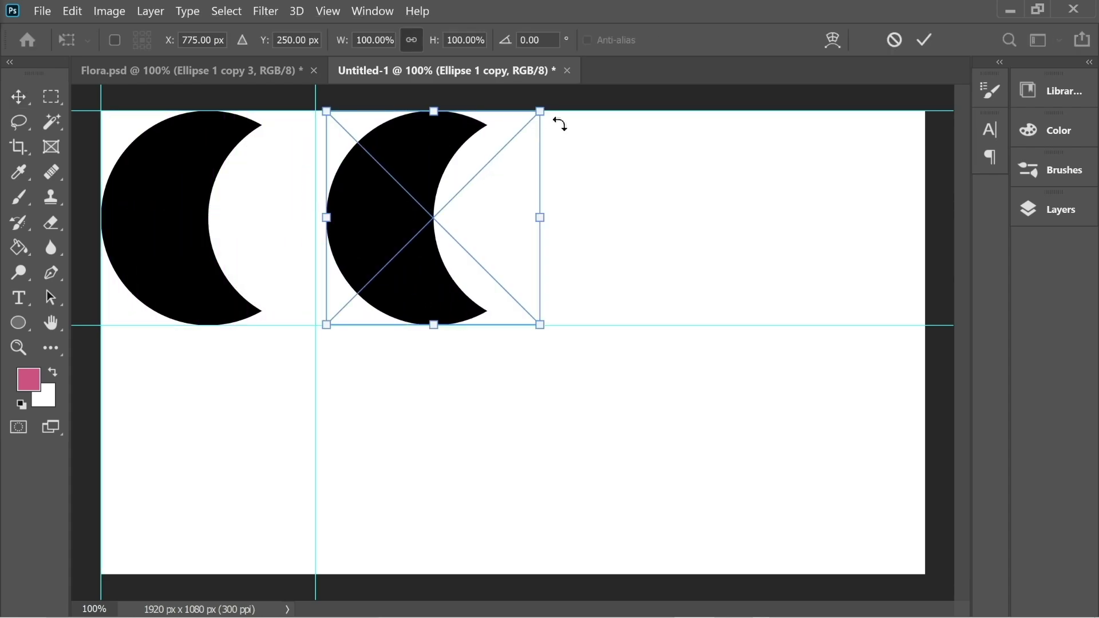
drag(558, 104, 618, 415)
key(Return)
drag(466, 201, 345, 184)
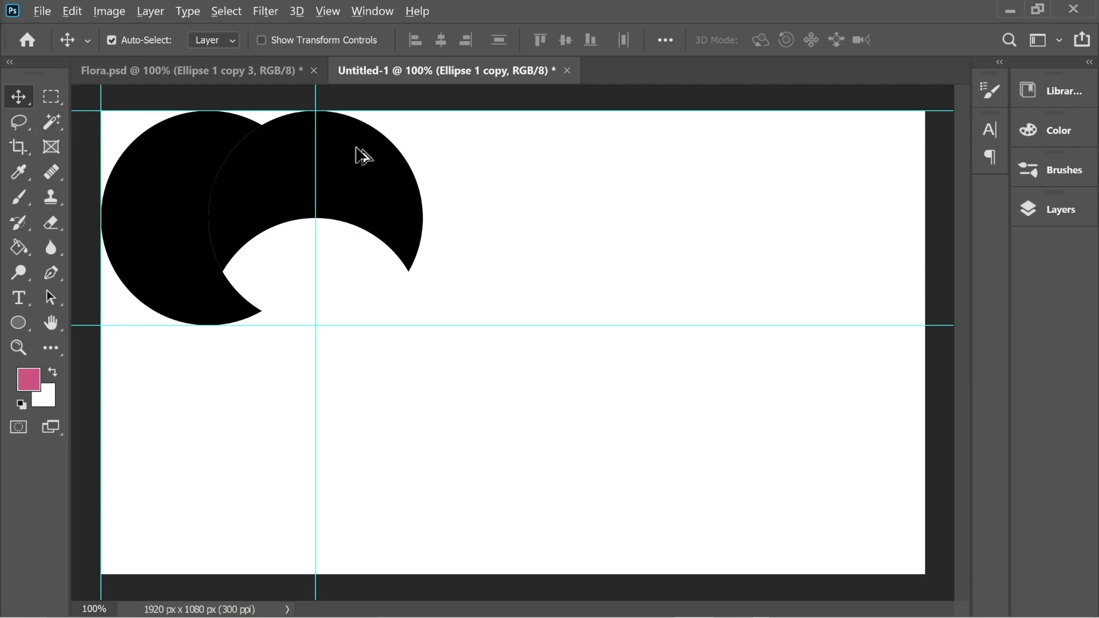
Add a third crescent below, rotated 180° and moved up into place
drag(360, 152, 336, 335)
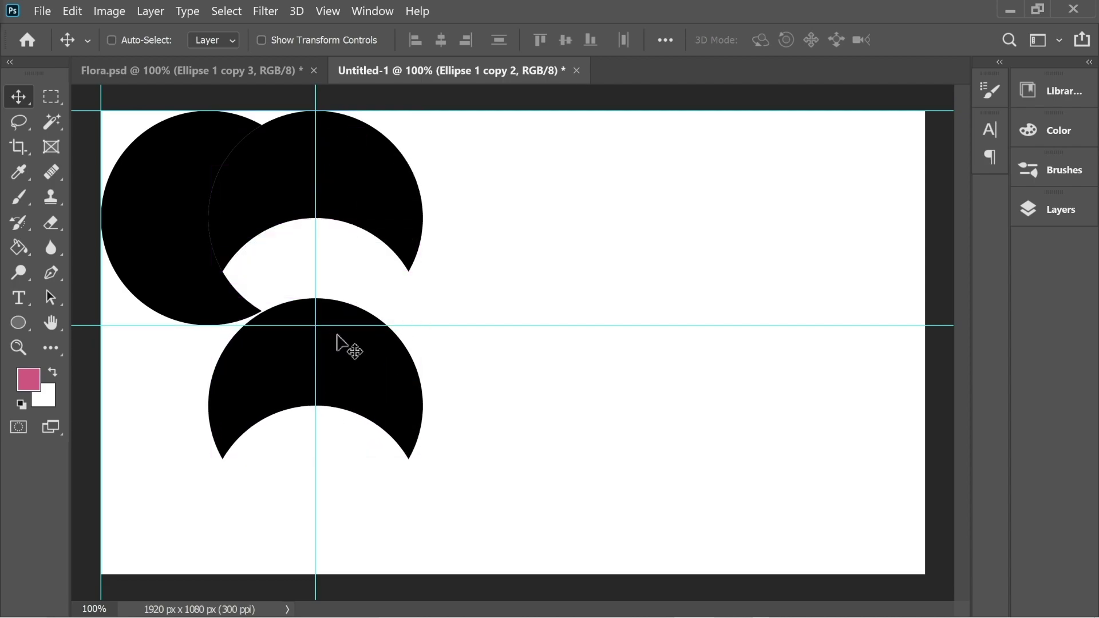
key(ctrl+t)
drag(436, 279, 445, 501)
drag(384, 393, 380, 311)
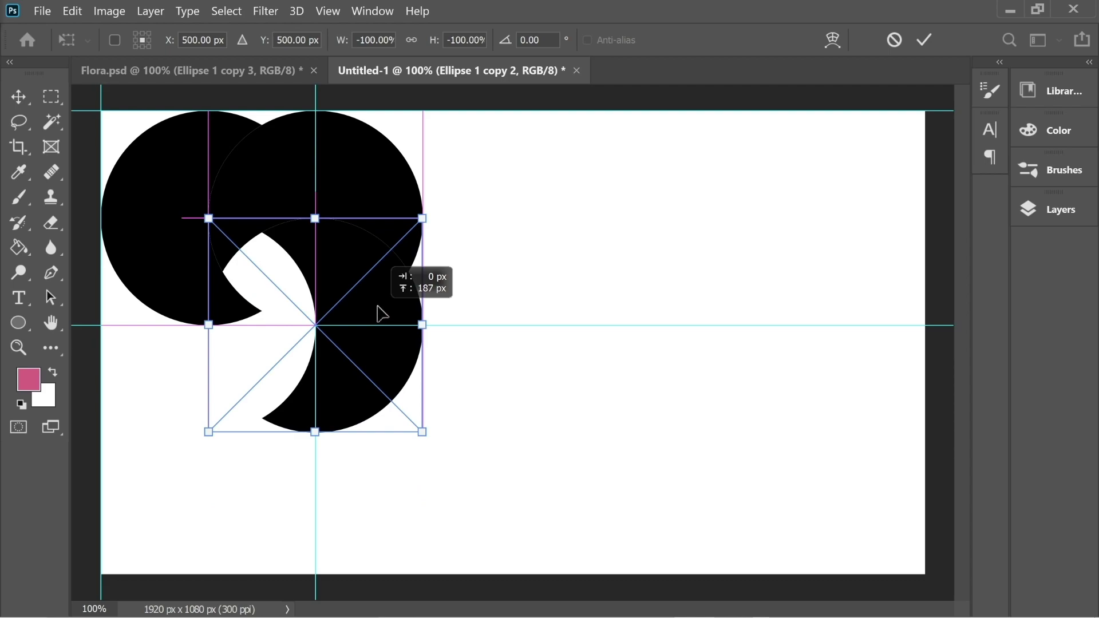
click(51, 97)
key(v)
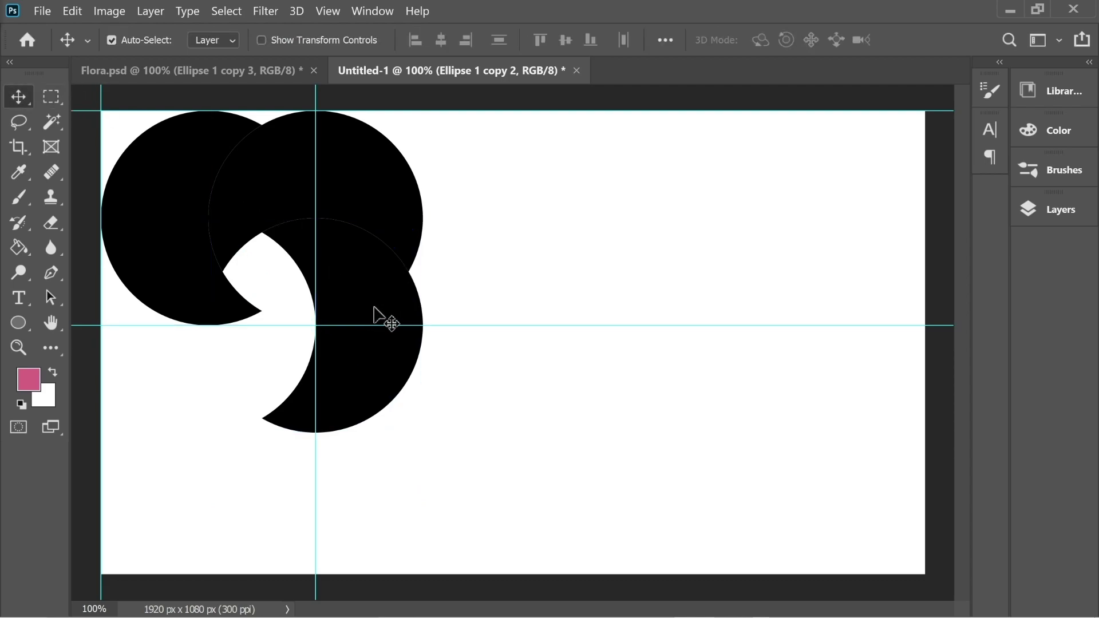
Add a fourth crescent on the left, rotated to -90° to close the flower
drag(384, 307, 250, 297)
key(ctrl+t)
drag(299, 206, 343, 510)
drag(189, 367, 228, 366)
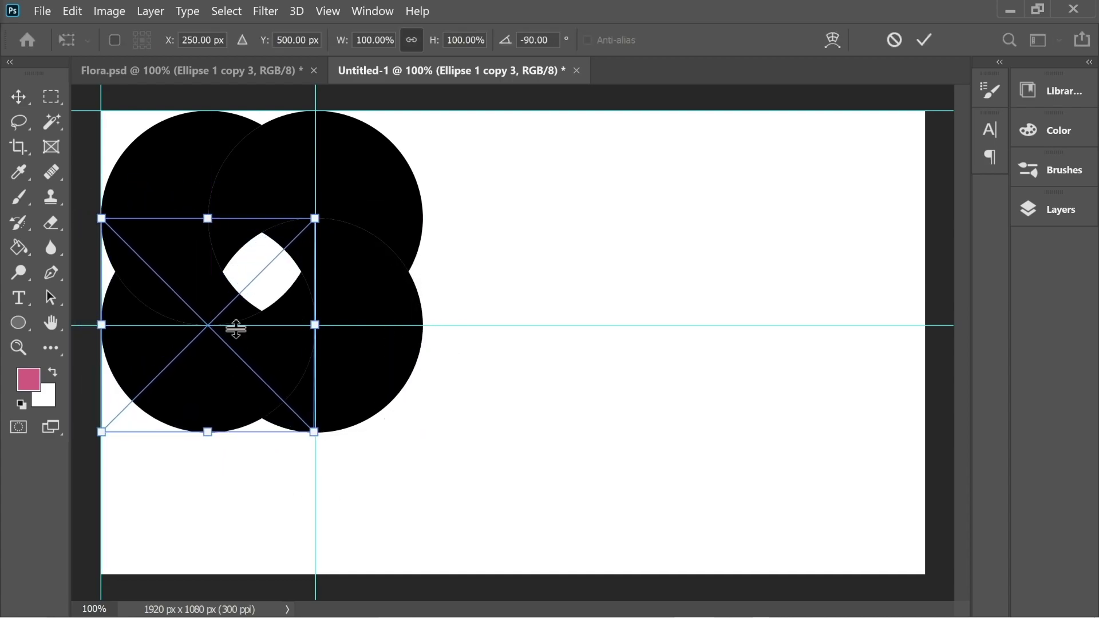
click(32, 96)
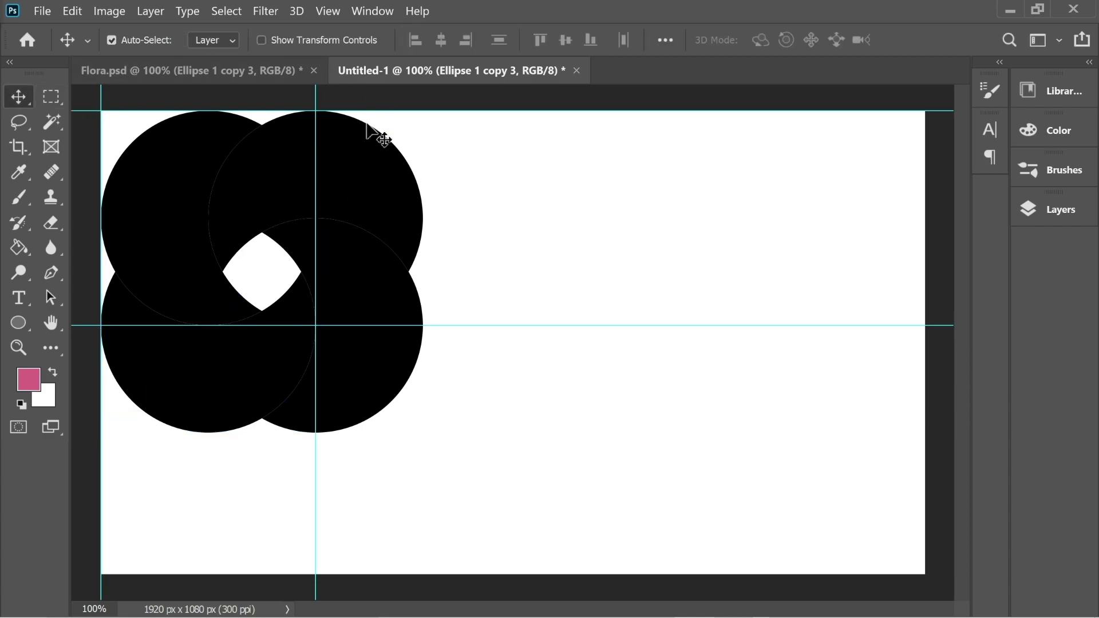
Clear all guides and move the four selected circle layers toward the canvas centre
click(328, 11)
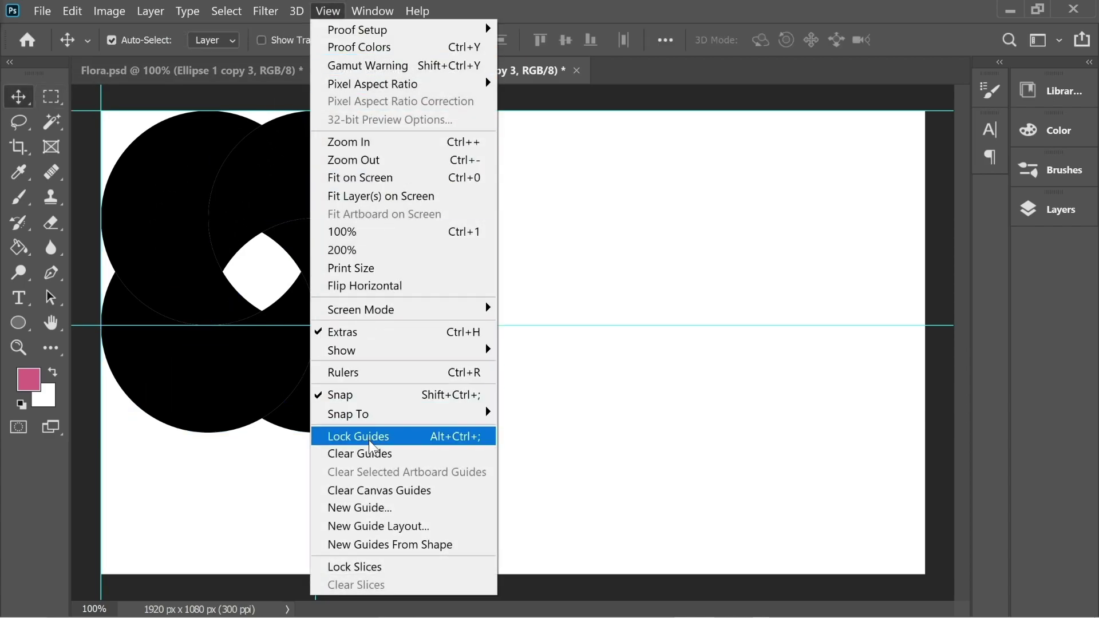
click(372, 454)
click(140, 131)
drag(140, 131, 343, 299)
drag(283, 223, 504, 290)
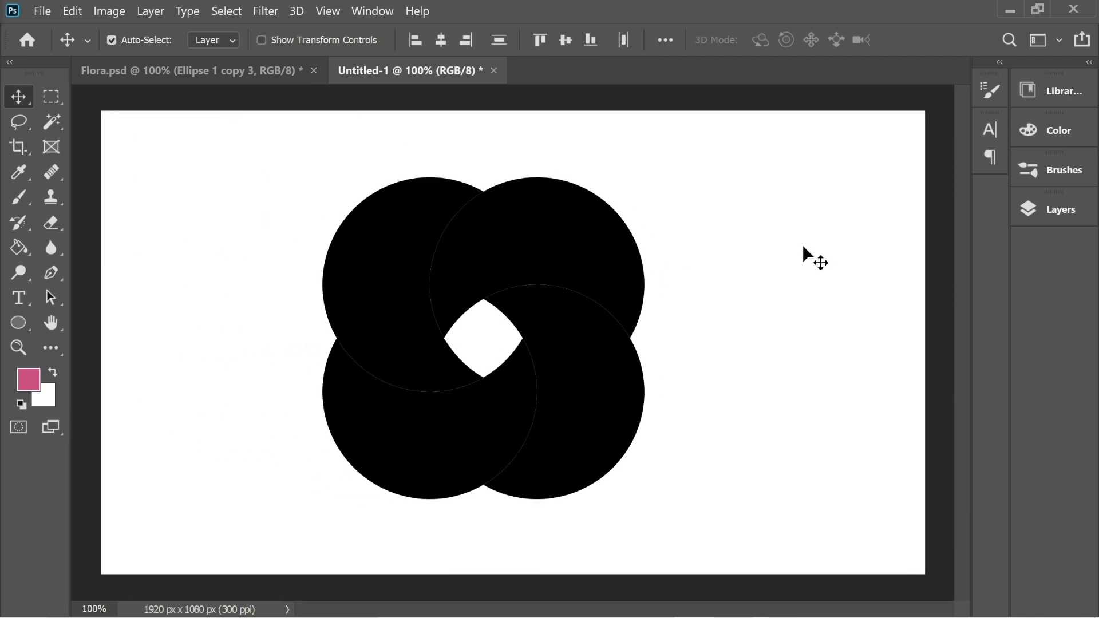
Bring up the Layer Style settings for the Ellipse 1 layer
click(1062, 210)
click(727, 280)
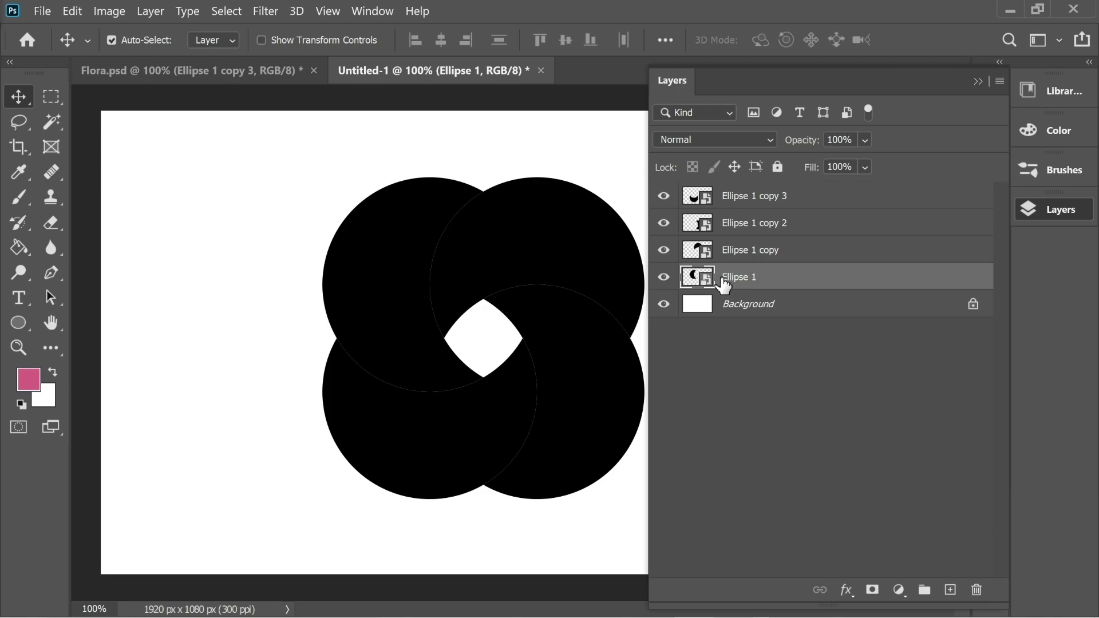
right_click(747, 282)
click(811, 36)
Enable a Gradient Overlay from d09292 to c82270, nudging the midpoint toward deep pink
click(254, 422)
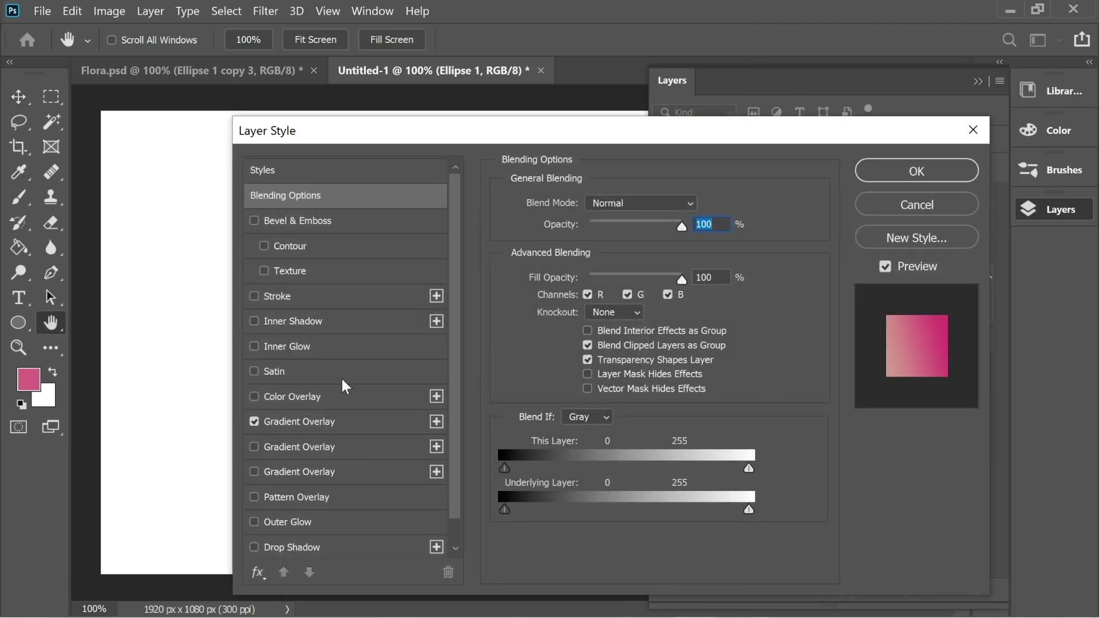
drag(508, 126, 866, 95)
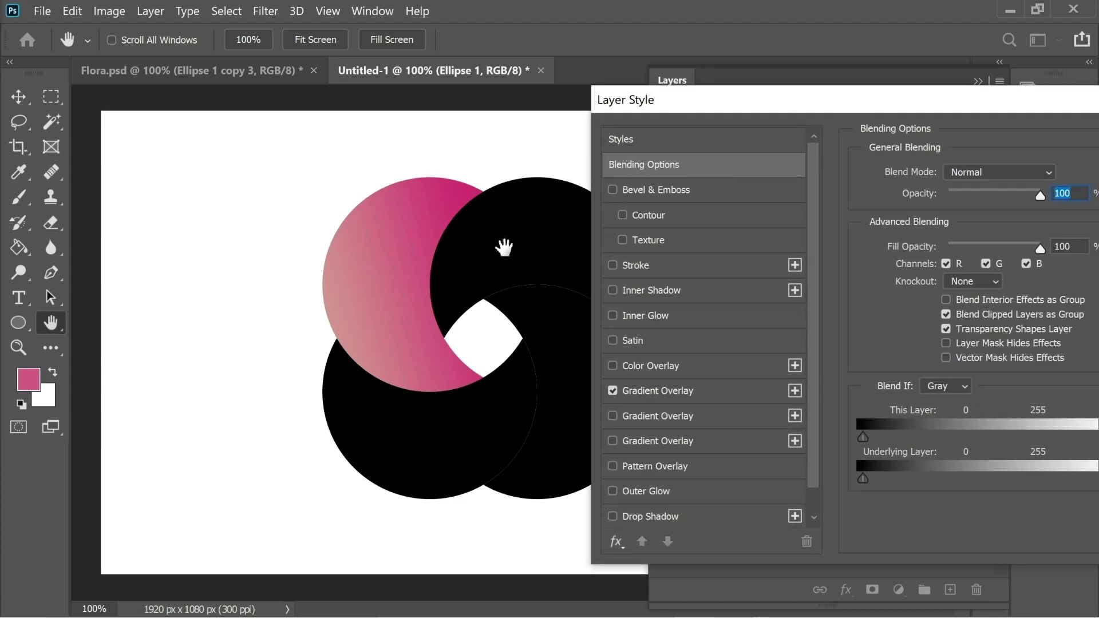
click(670, 389)
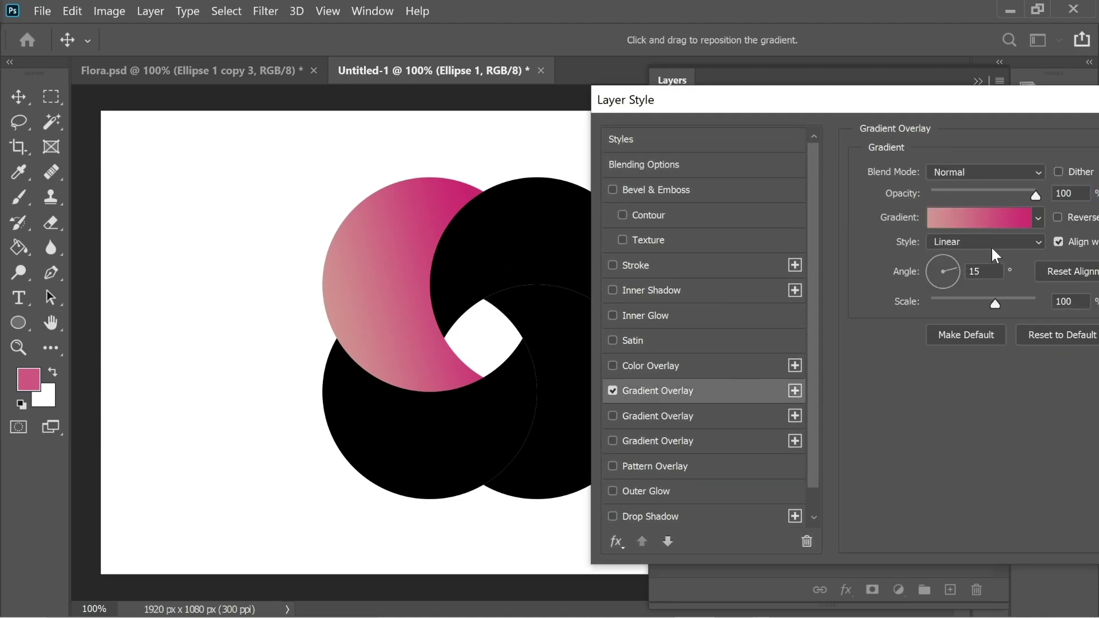
click(979, 219)
double_click(1062, 436)
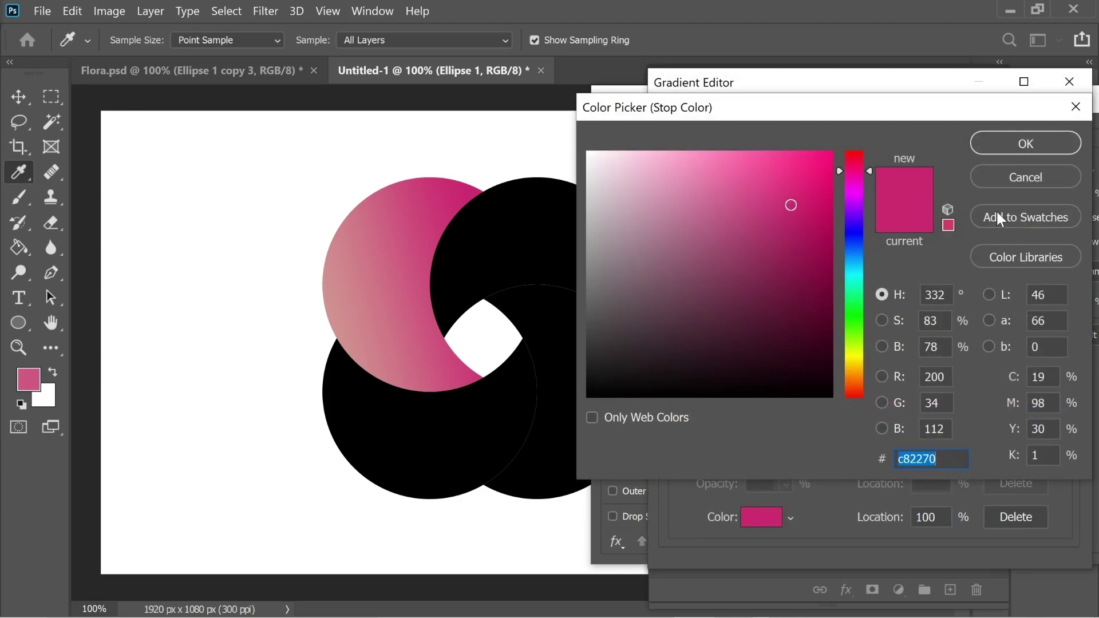
click(1008, 148)
double_click(674, 436)
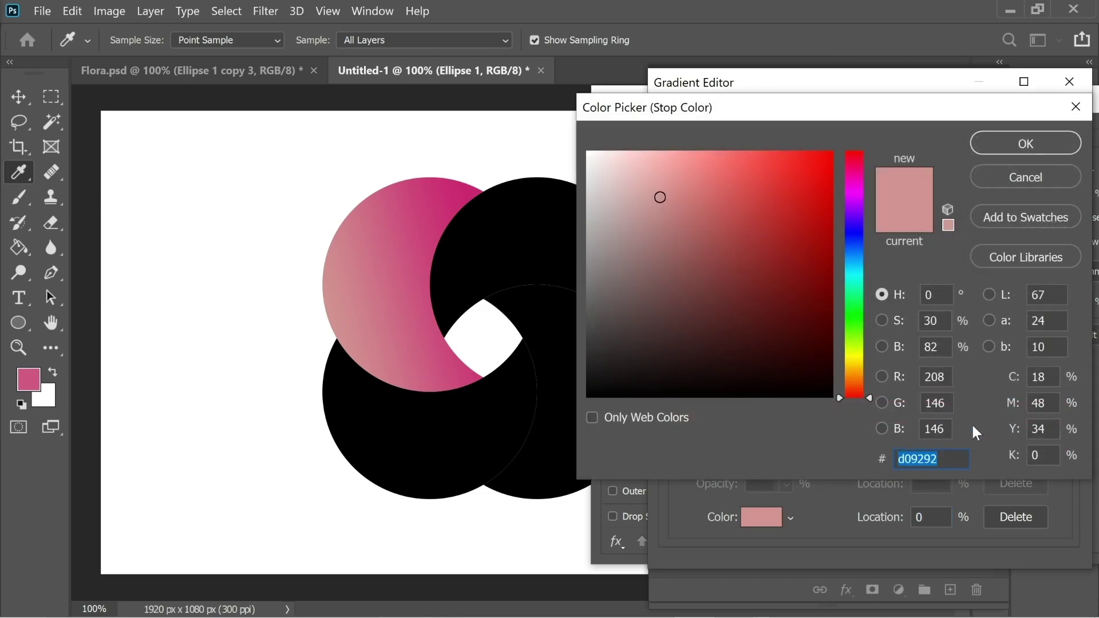
click(1015, 147)
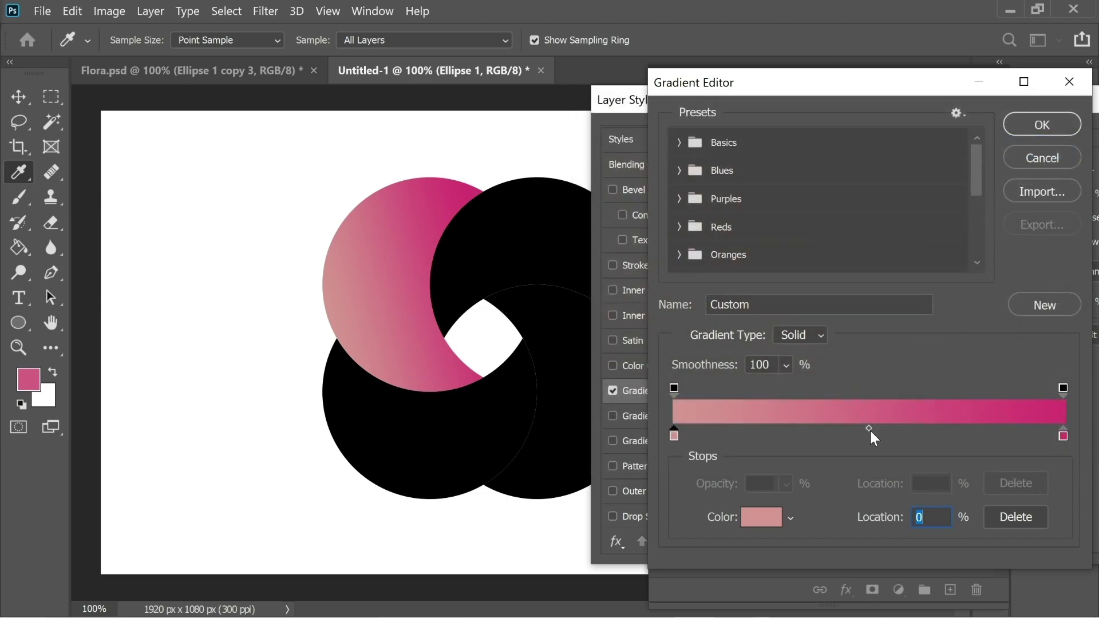
drag(869, 428, 923, 430)
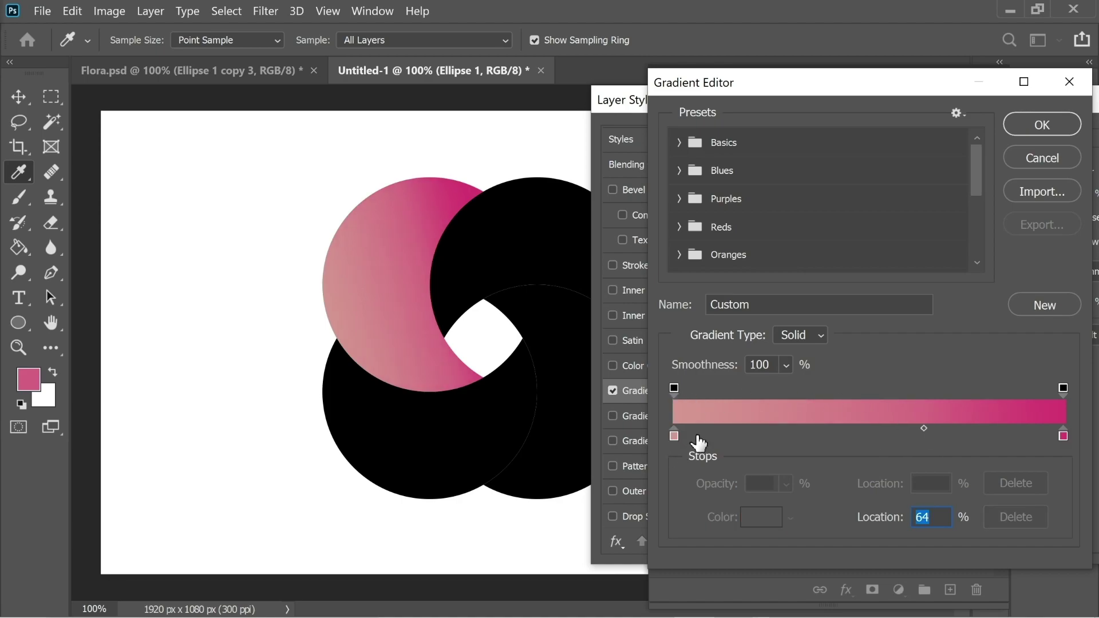
click(1042, 149)
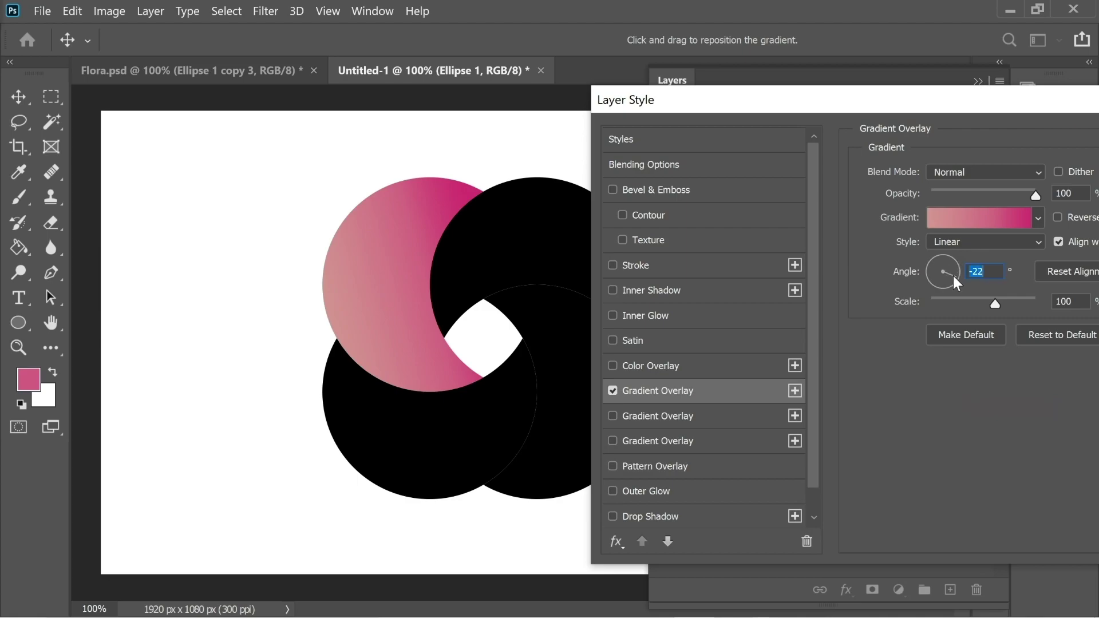
Set the Gradient Overlay angle to -50°
drag(953, 276, 956, 280)
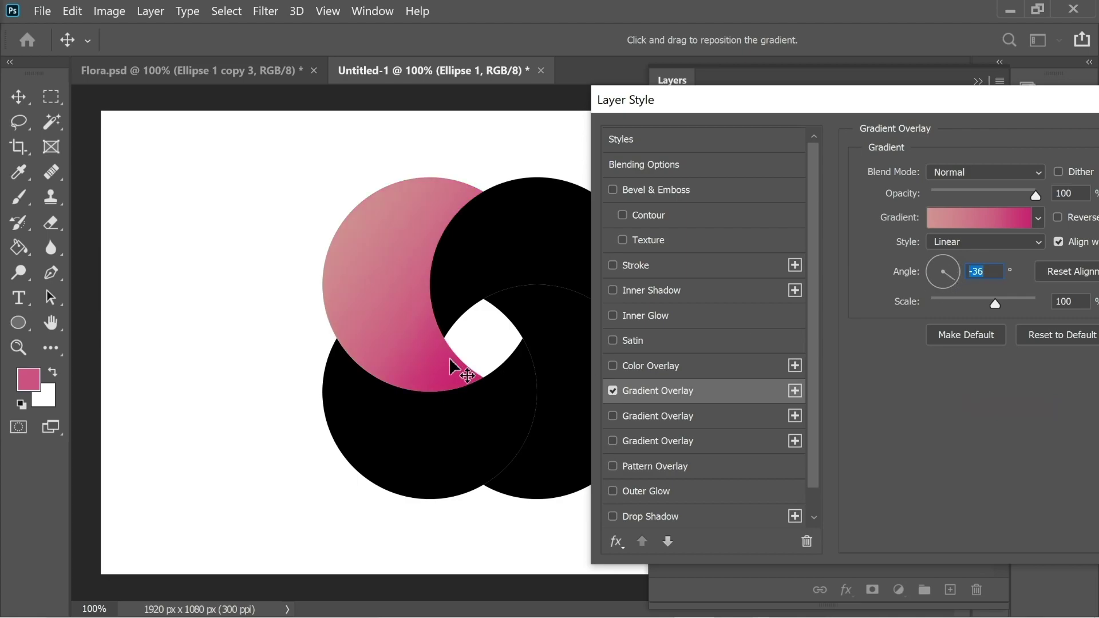
drag(952, 273, 949, 281)
drag(944, 104, 791, 101)
Copy the gradient effect onto Ellipse 1 copy and set its angle to -142°
click(1079, 137)
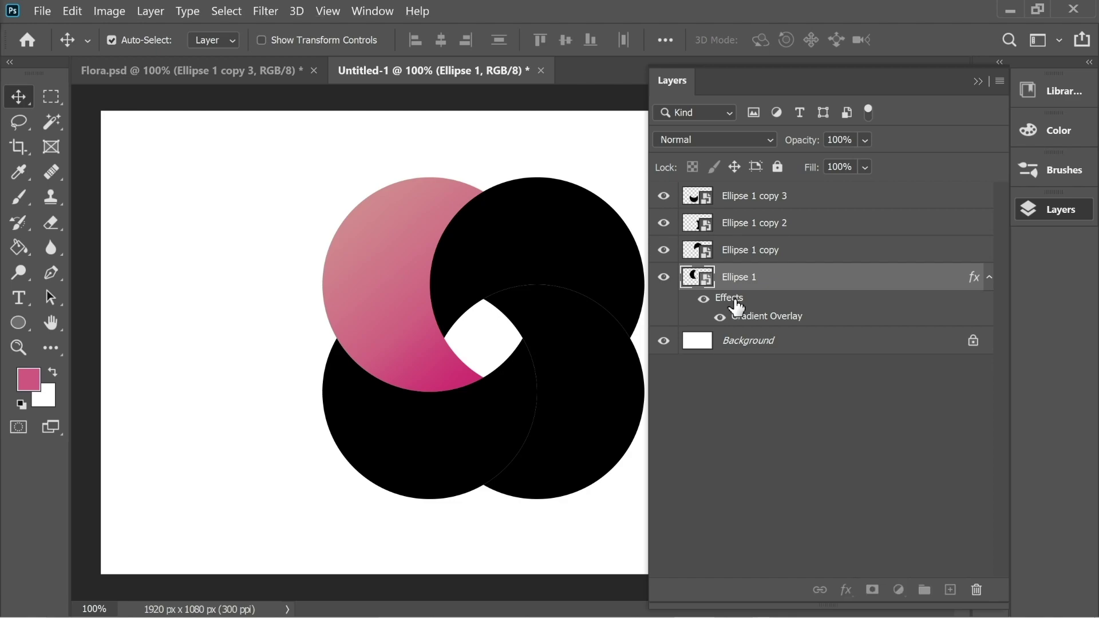
drag(737, 257, 738, 205)
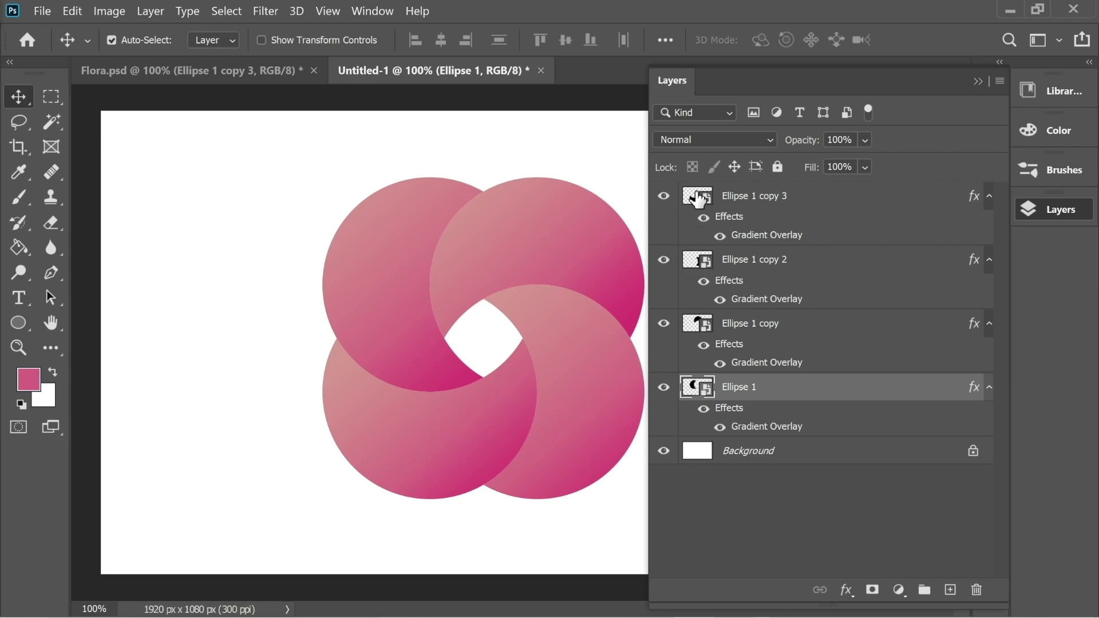
double_click(737, 353)
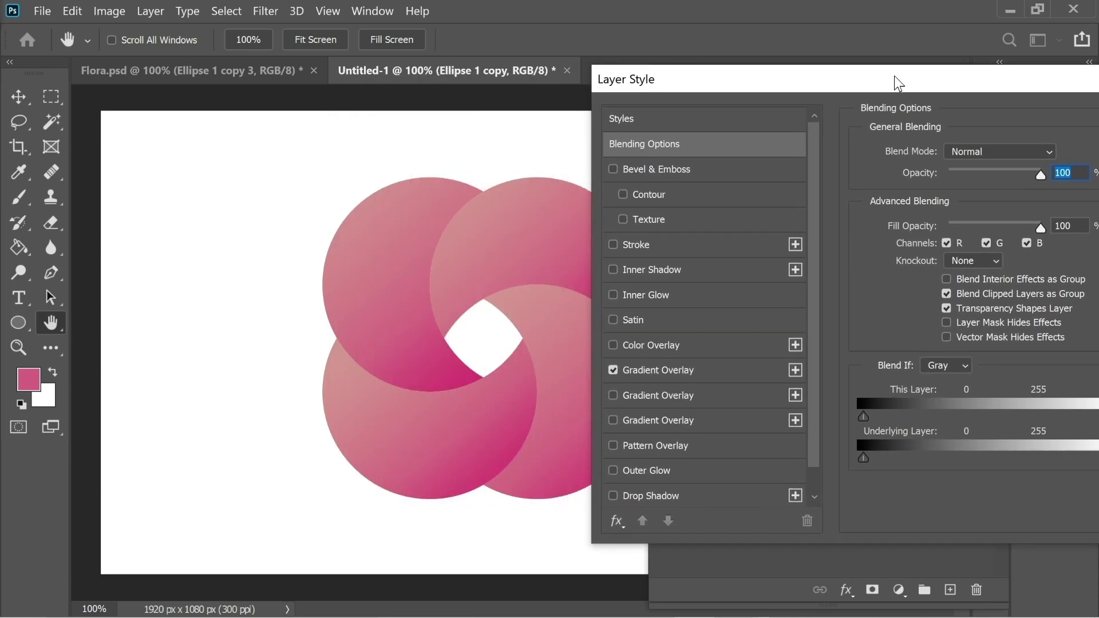
drag(894, 77, 951, 69)
click(740, 367)
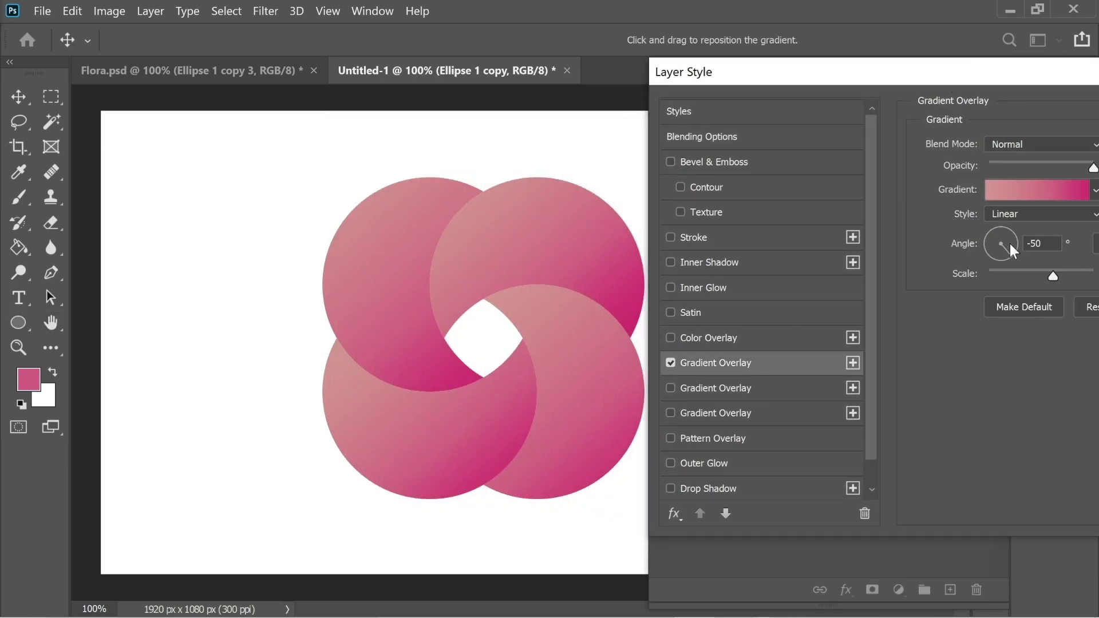
mouse_move(1009, 244)
mouse_down()
mouse_move(998, 235)
mouse_move(991, 248)
mouse_up()
drag(1013, 79, 869, 96)
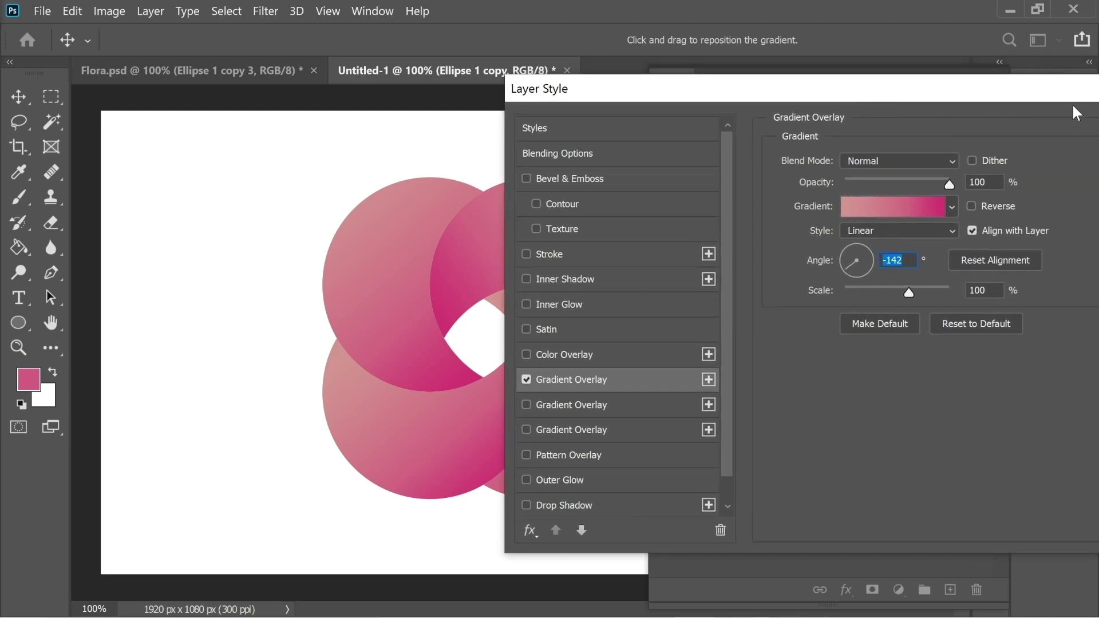
click(1042, 139)
Set the Ellipse 1 copy 2 gradient overlay angle to 152°
click(732, 284)
key(h)
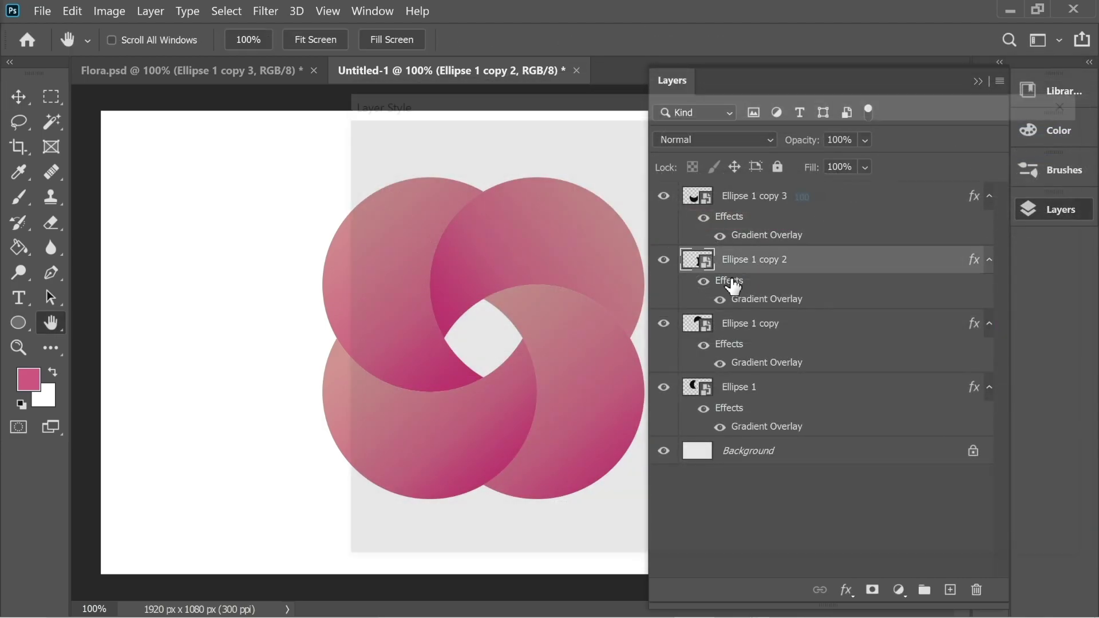
click(487, 383)
drag(616, 102, 902, 116)
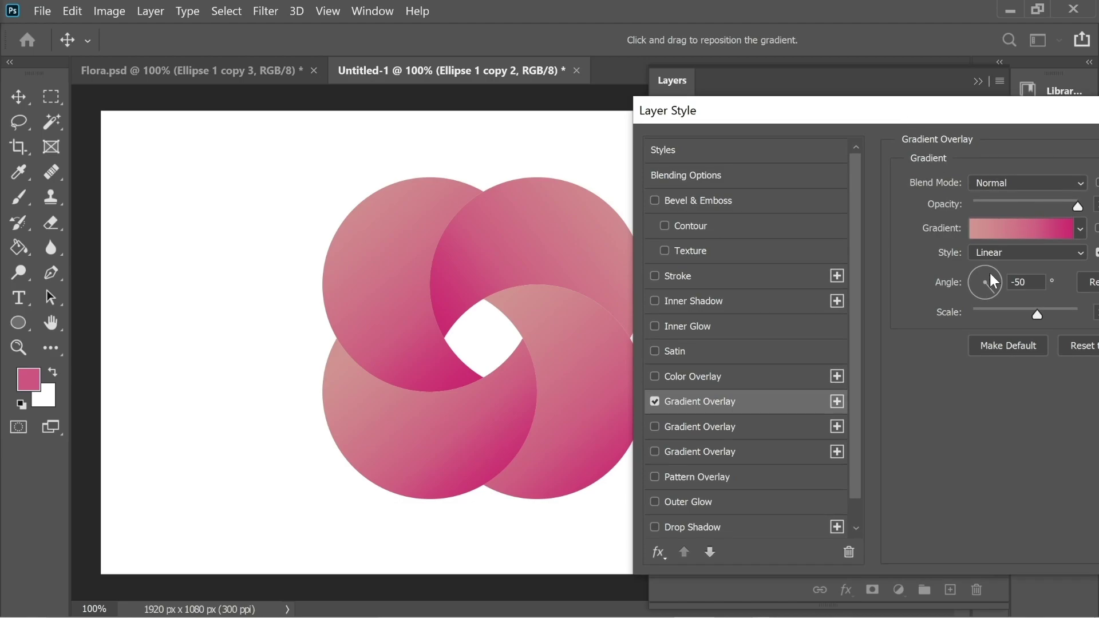
drag(990, 274, 976, 279)
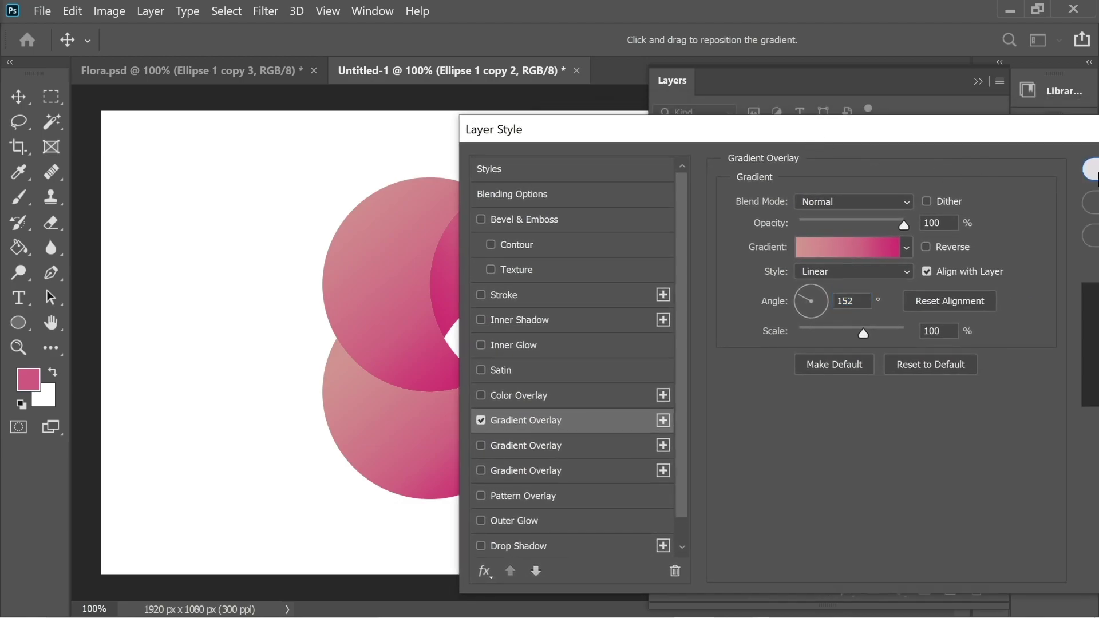
key(Return)
Set the Ellipse 1 copy 3 gradient overlay angle to 58°
click(720, 238)
double_click(720, 238)
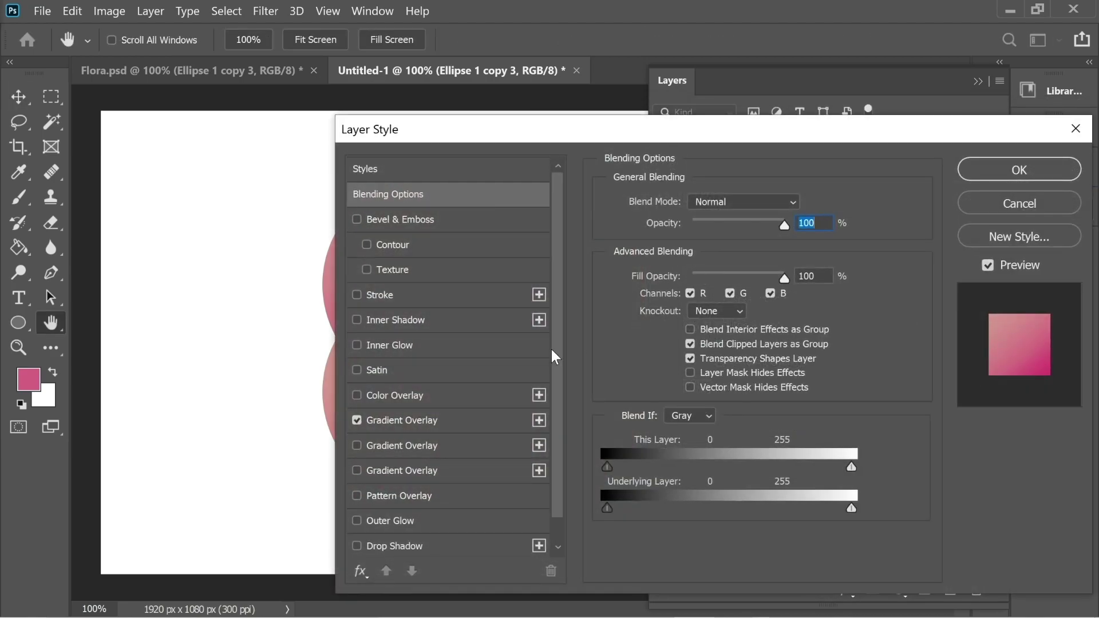
drag(651, 130, 966, 132)
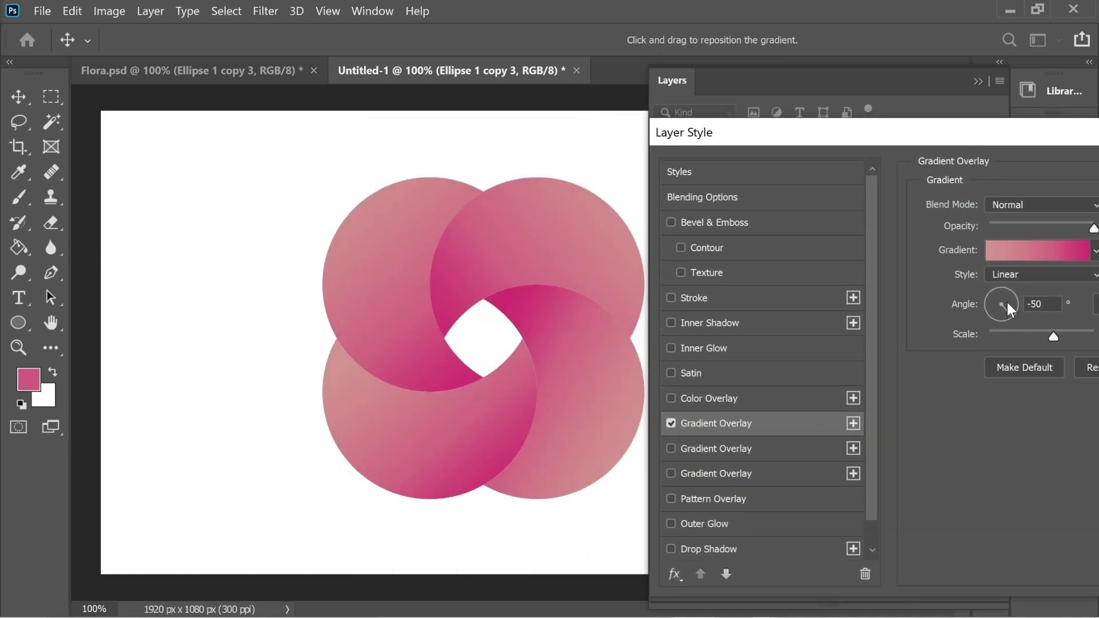
mouse_move(1007, 303)
mouse_down()
mouse_move(998, 291)
mouse_move(1010, 289)
mouse_up()
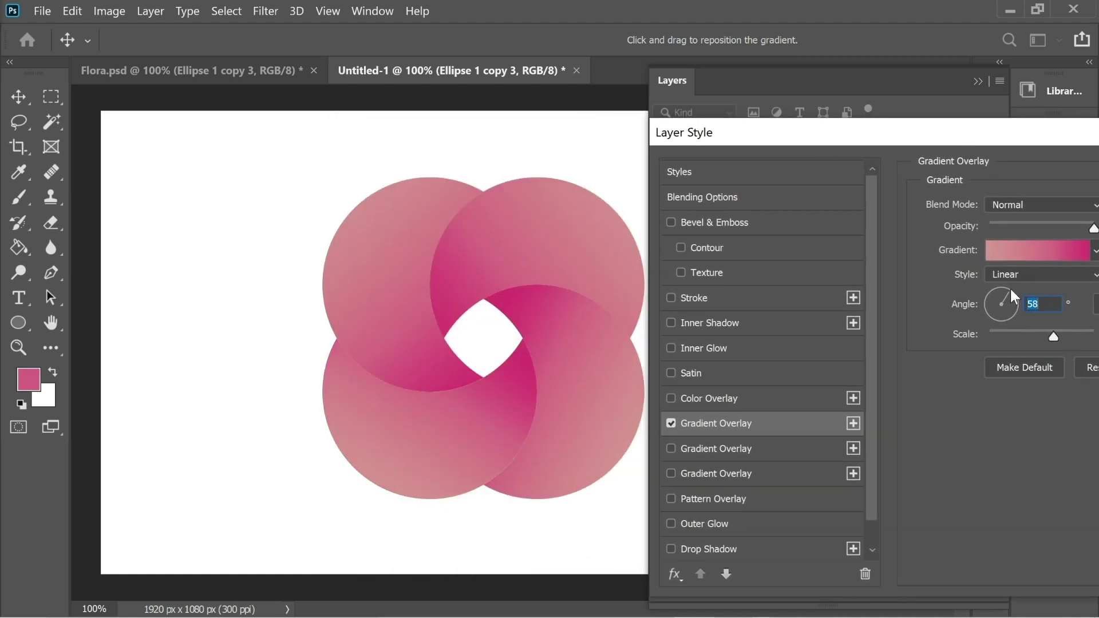
drag(920, 138, 632, 153)
click(1028, 192)
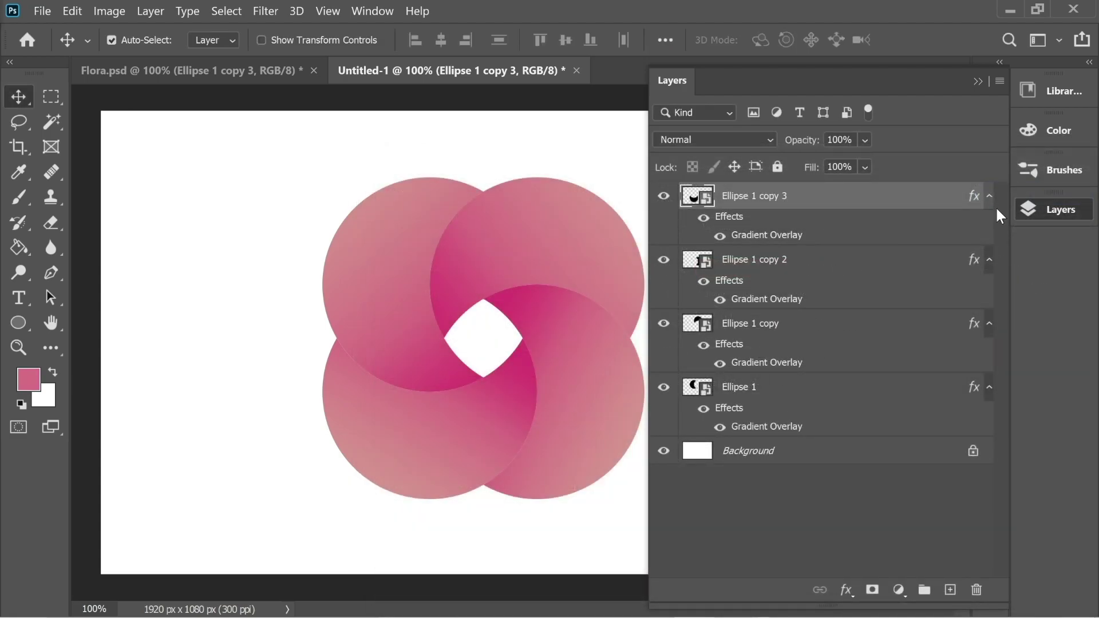
Add a new layer named Shadows and load the bottom-left circle's outline as a selection
click(950, 590)
double_click(735, 195)
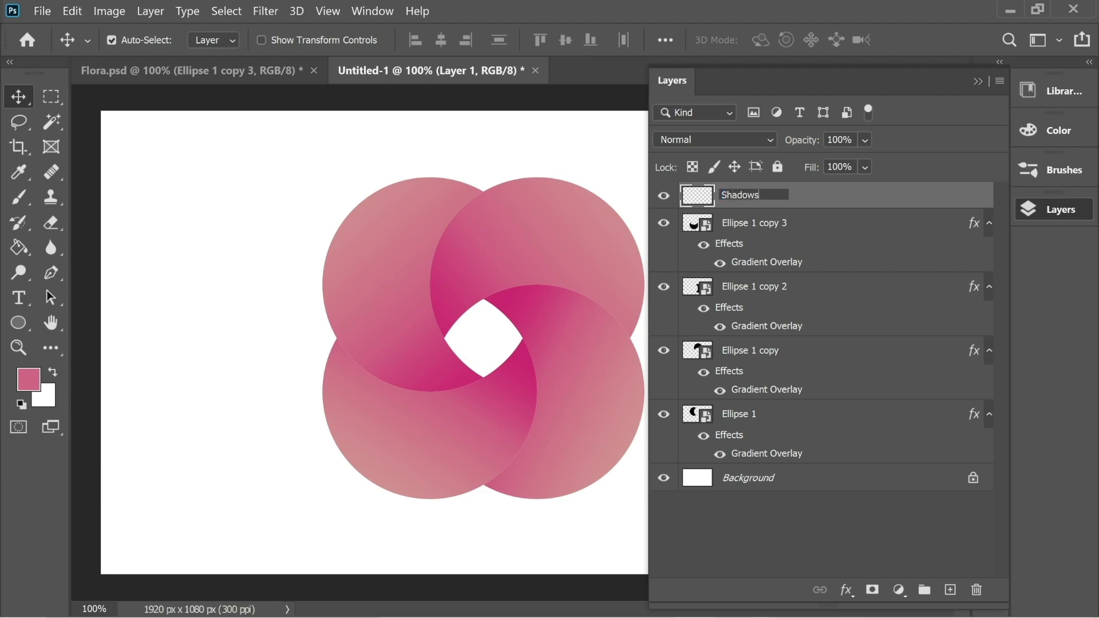
click(761, 548)
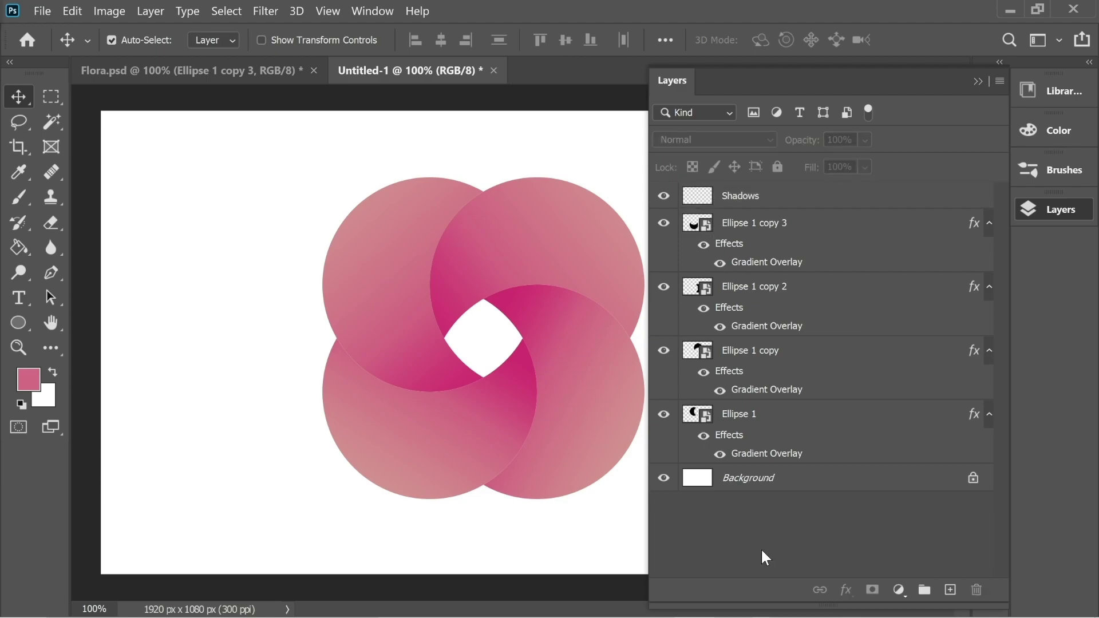
ctrl+click(701, 222)
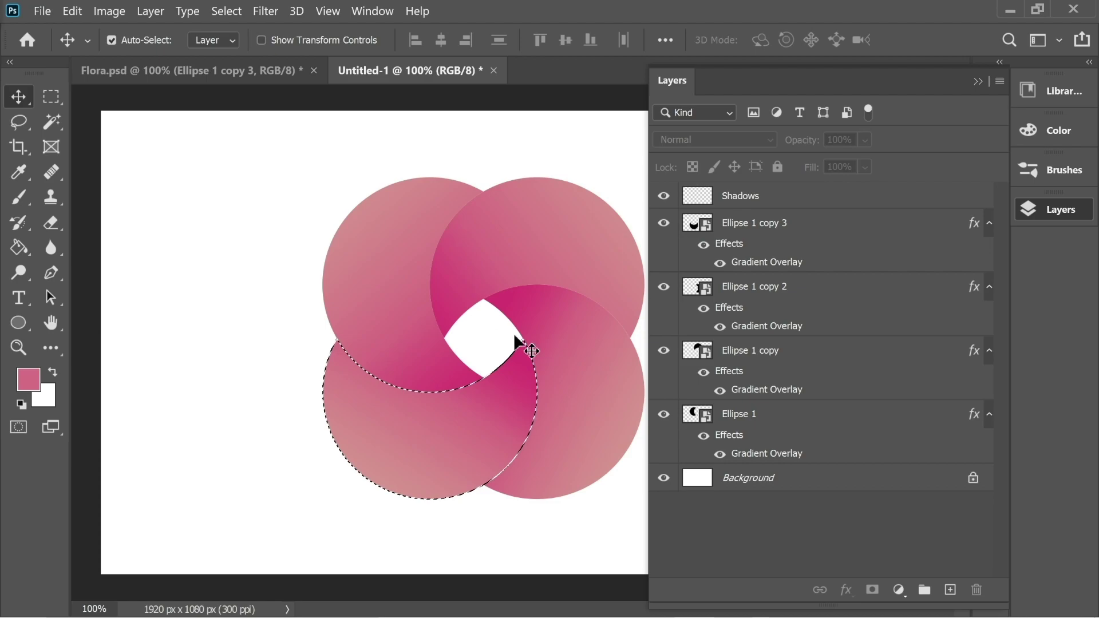
click(977, 80)
Set up a black 199 px brush at 24% opacity and target the Shadows layer
click(20, 196)
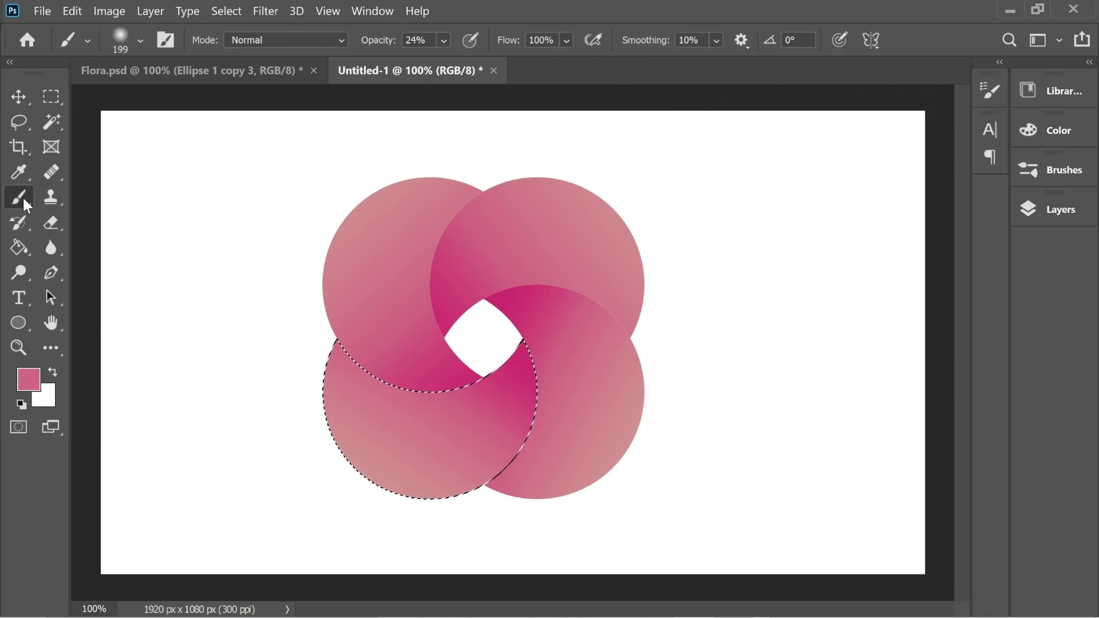
click(29, 380)
drag(675, 319, 676, 398)
click(1025, 144)
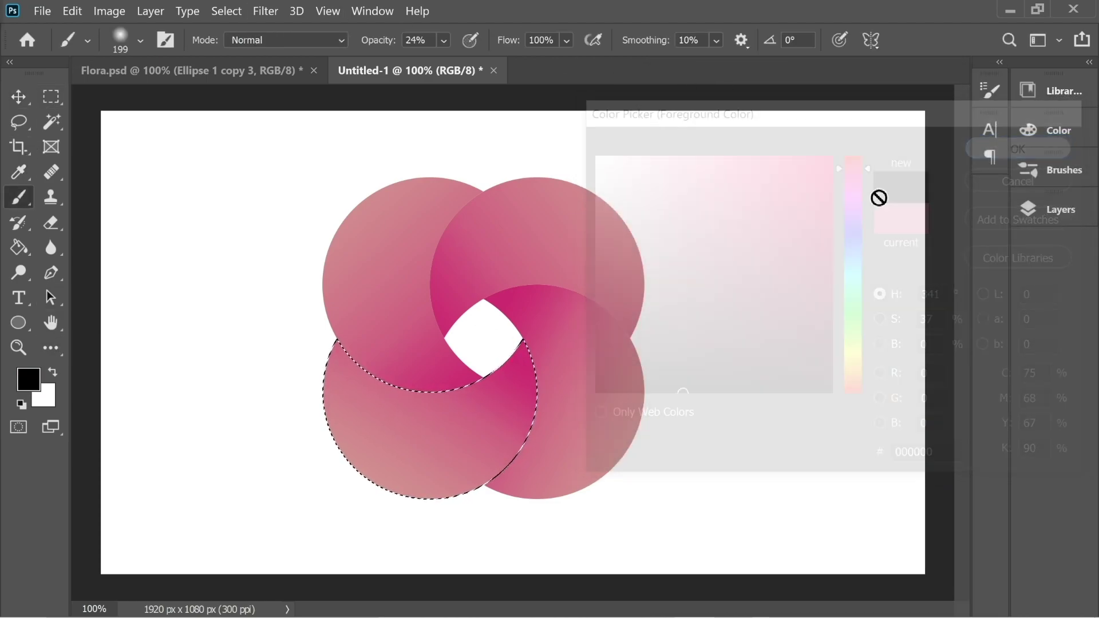
click(141, 41)
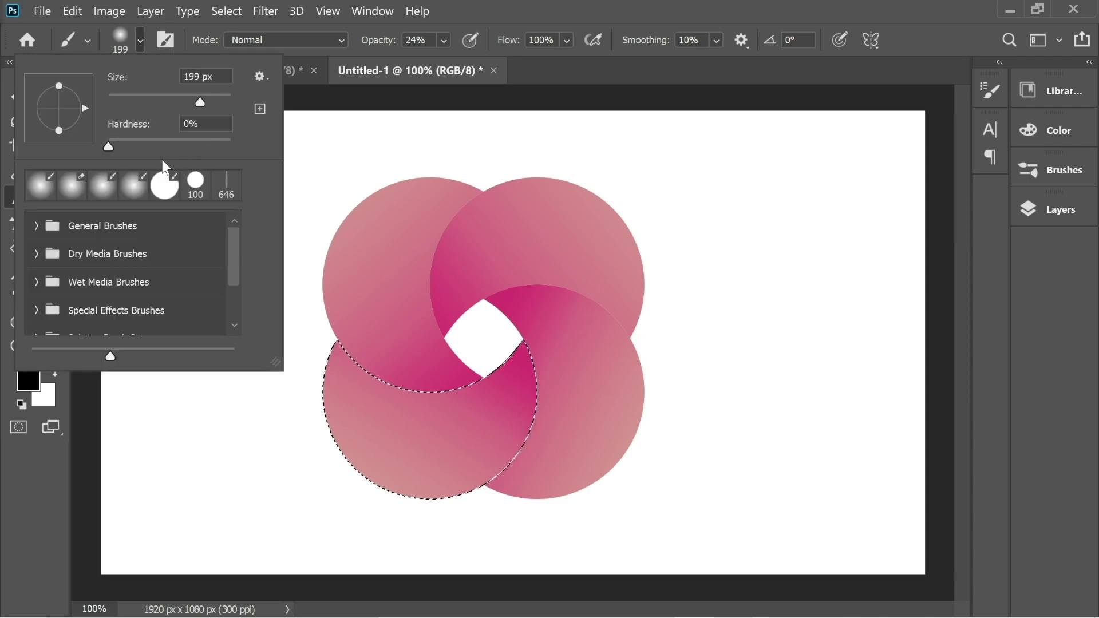
click(140, 43)
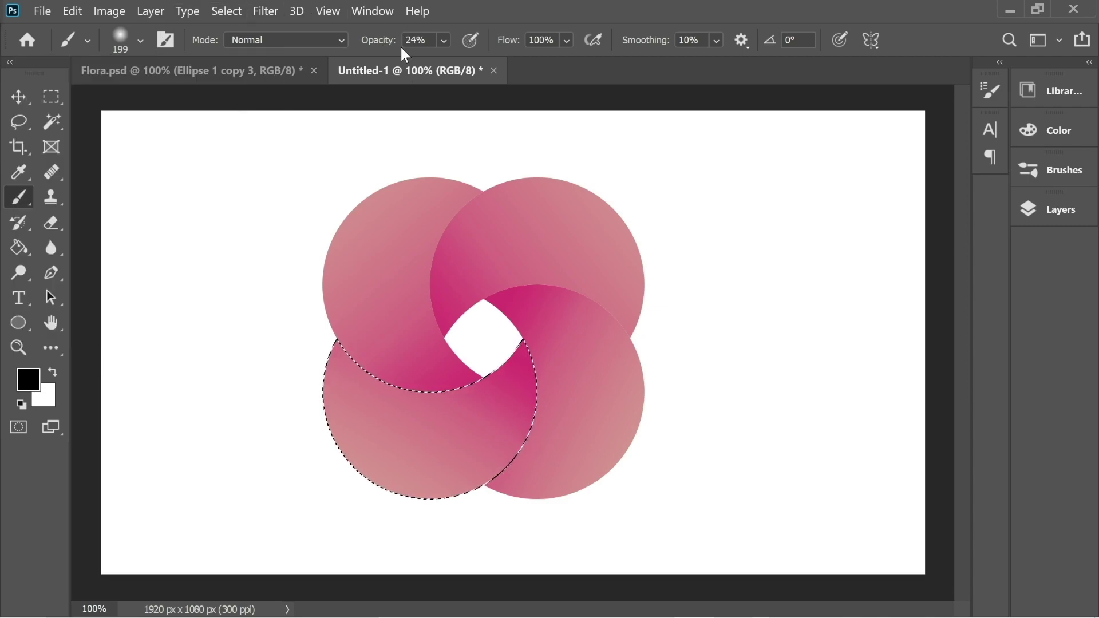
click(1058, 209)
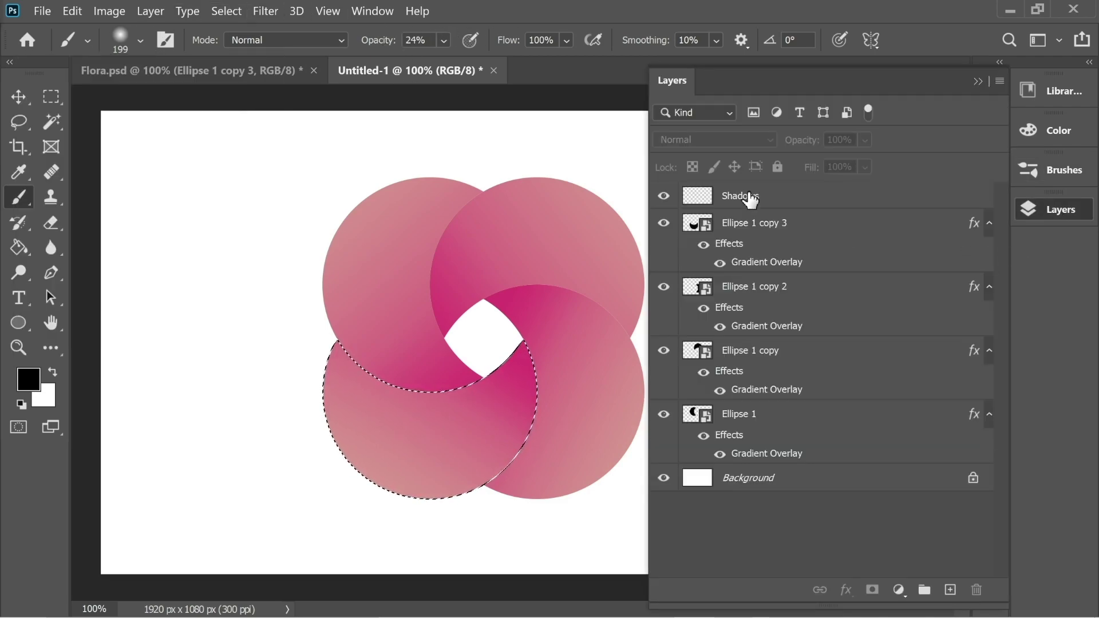
click(747, 196)
Brush soft shadow along the bottom-left circle's right edge, then deselect
click(978, 82)
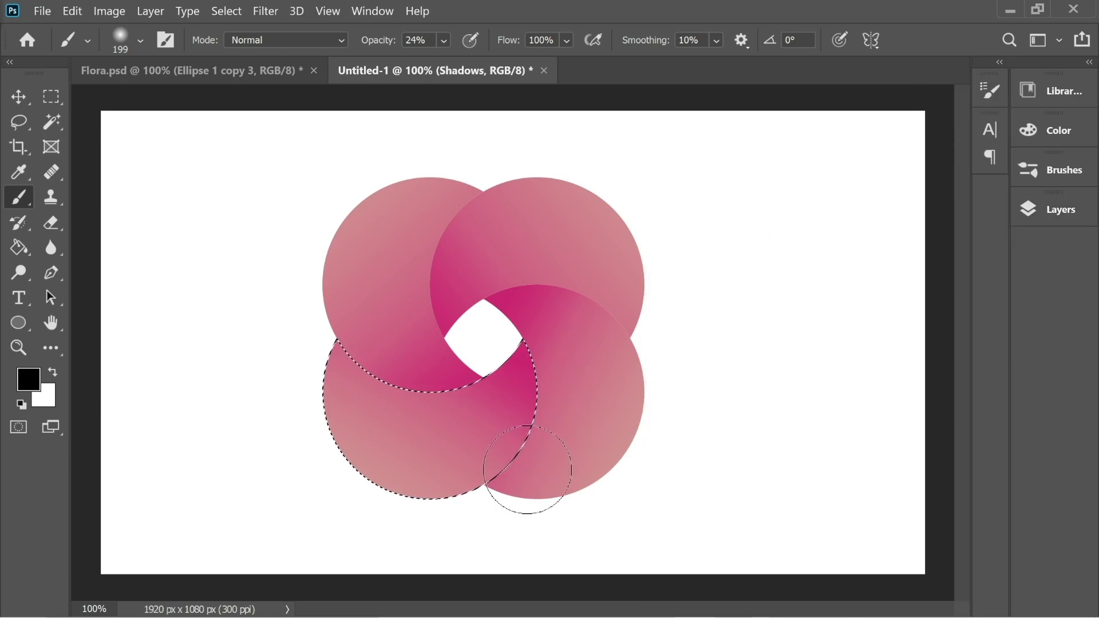
mouse_move(520, 486)
mouse_down()
mouse_move(535, 468)
mouse_move(527, 395)
mouse_move(484, 320)
mouse_up()
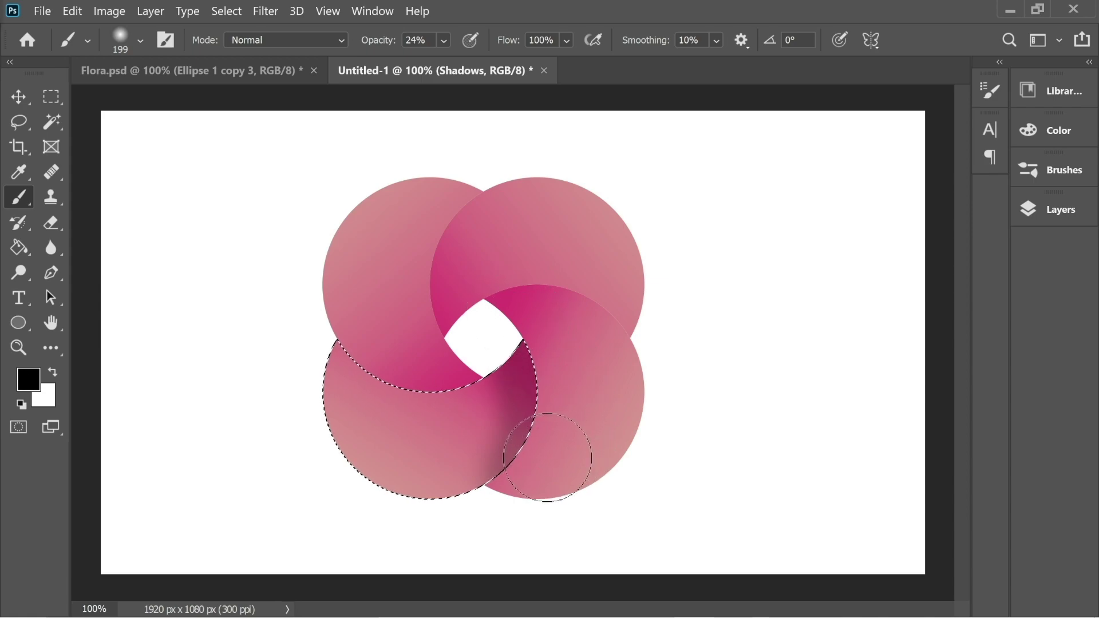
mouse_move(547, 457)
mouse_down()
mouse_move(514, 372)
mouse_move(565, 392)
mouse_move(552, 356)
mouse_up()
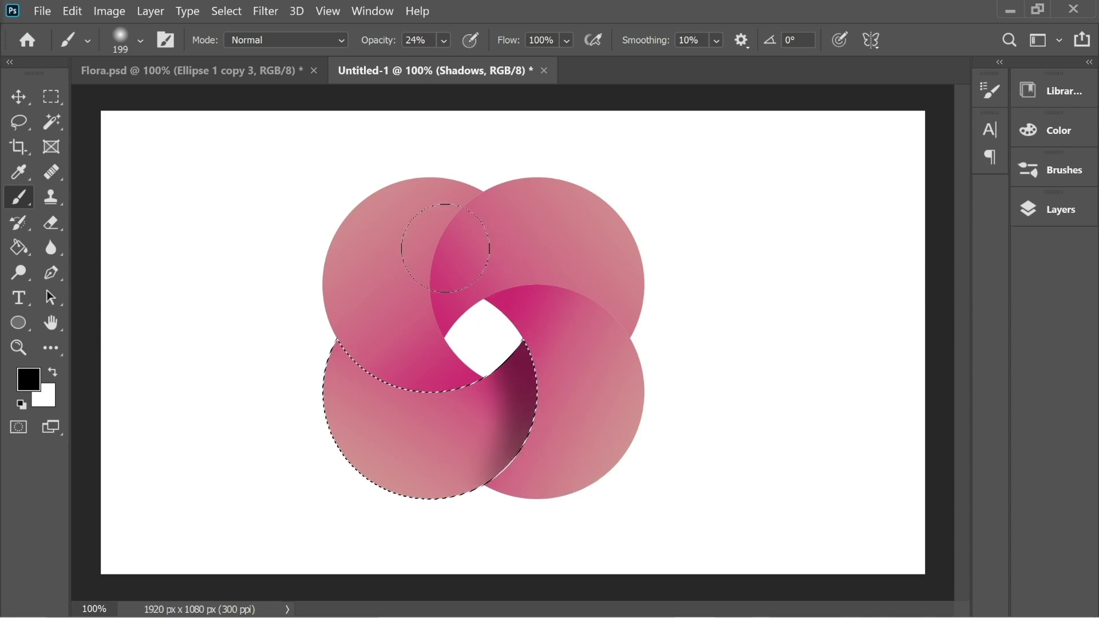
click(51, 96)
click(123, 110)
click(18, 96)
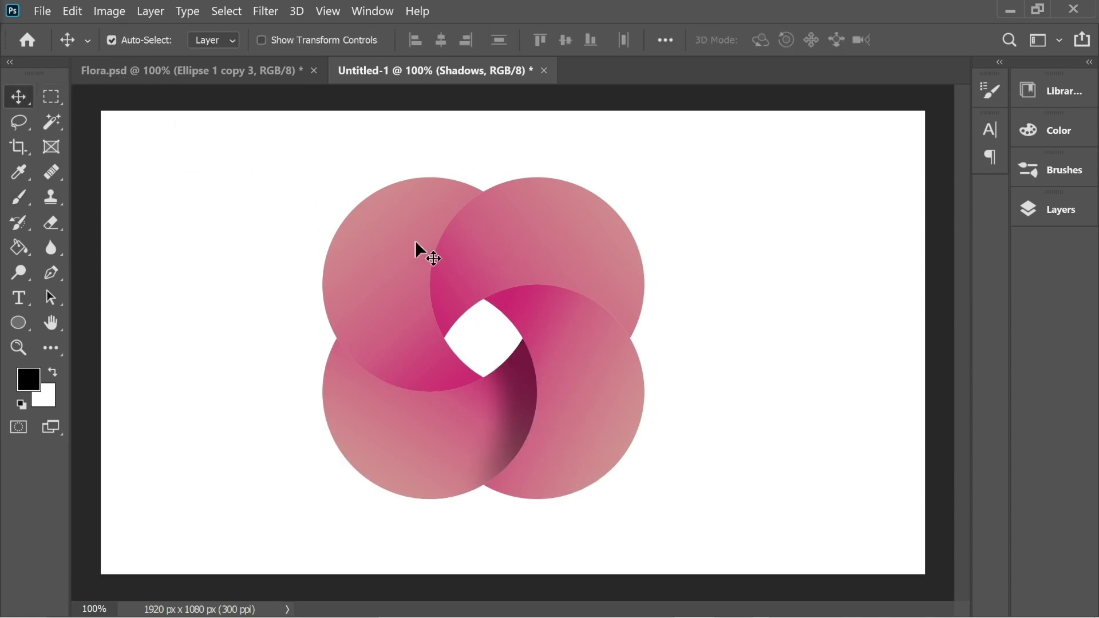
Shade the top of the lower-right circle within its loaded outline, then deselect
click(1059, 210)
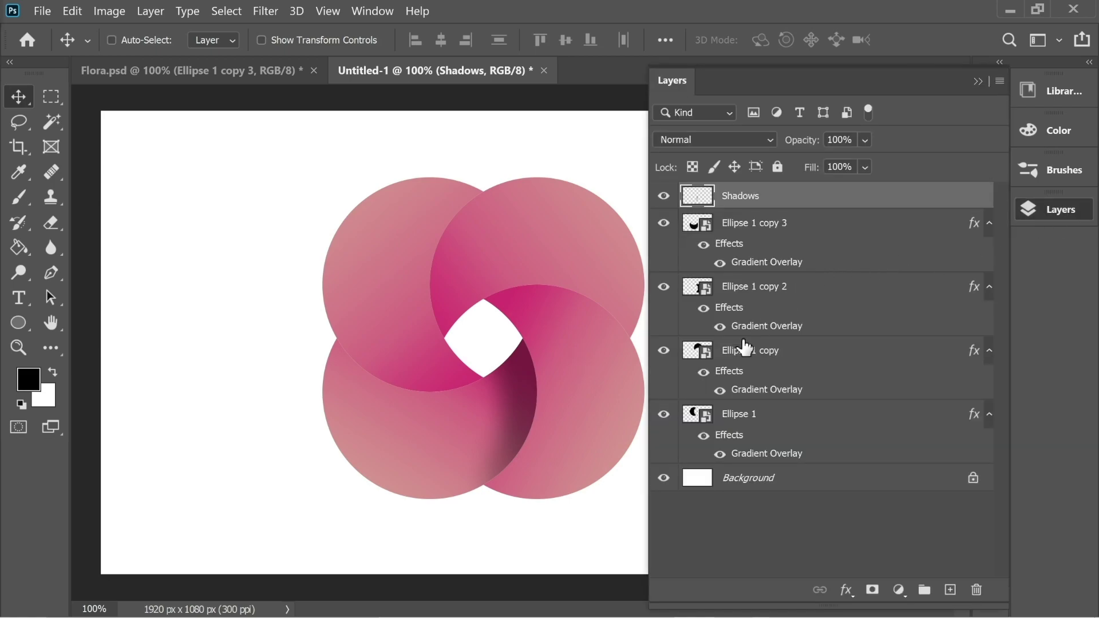
ctrl+click(703, 290)
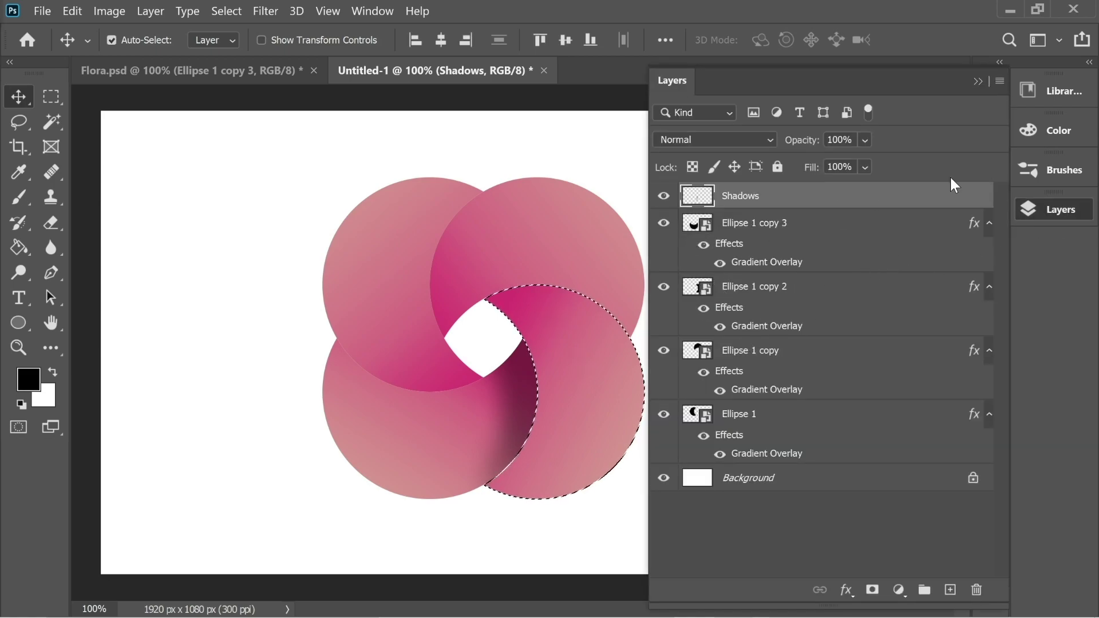
click(977, 82)
key(b)
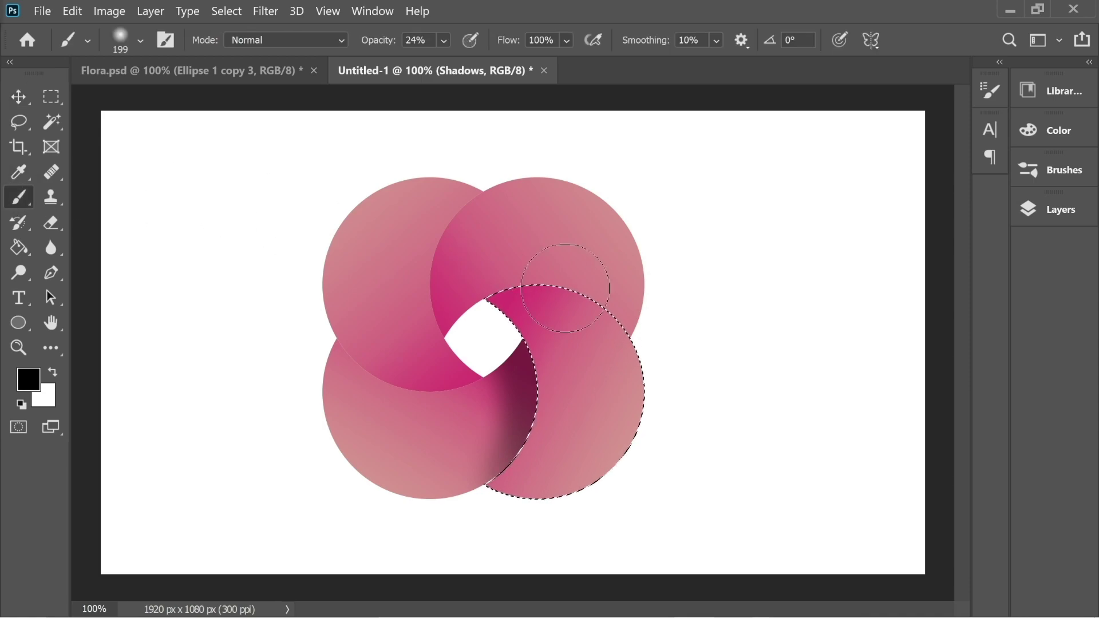
mouse_move(642, 299)
mouse_down()
mouse_move(554, 275)
mouse_move(467, 299)
mouse_move(612, 284)
mouse_move(531, 262)
mouse_move(480, 283)
mouse_up()
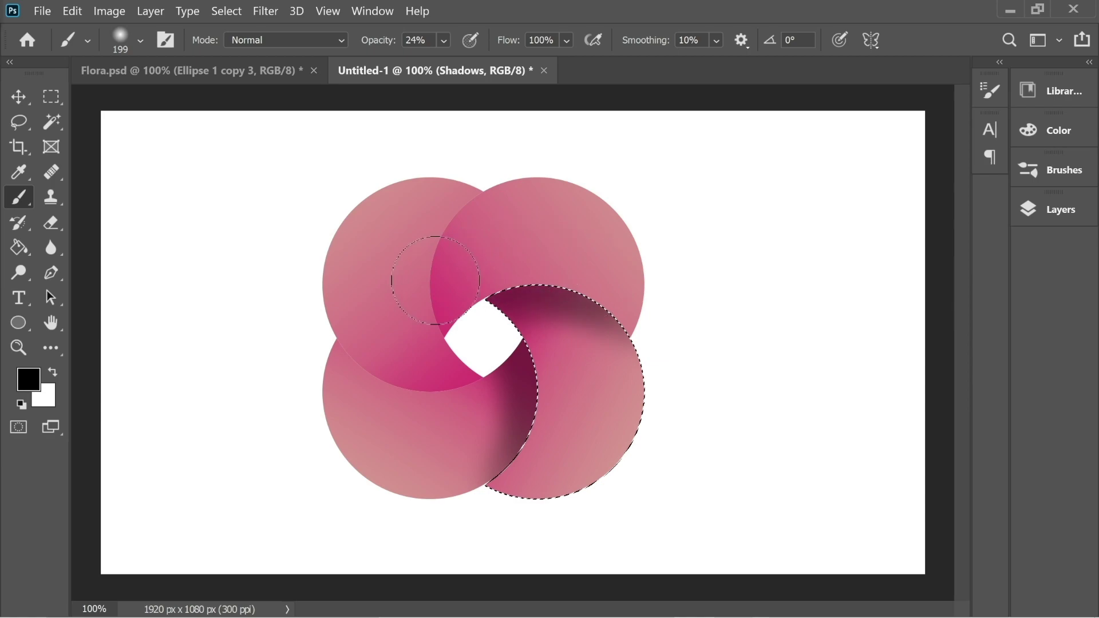
click(51, 97)
click(159, 124)
Load the top-right circle's outline for shading with the brush, then deselect
click(1064, 211)
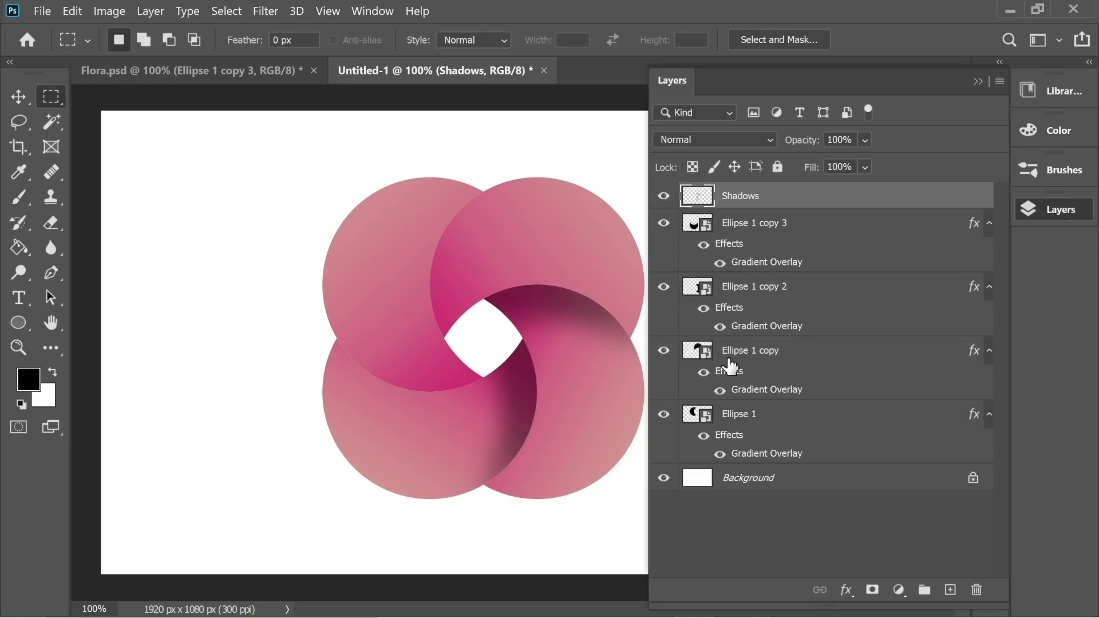
ctrl+click(698, 349)
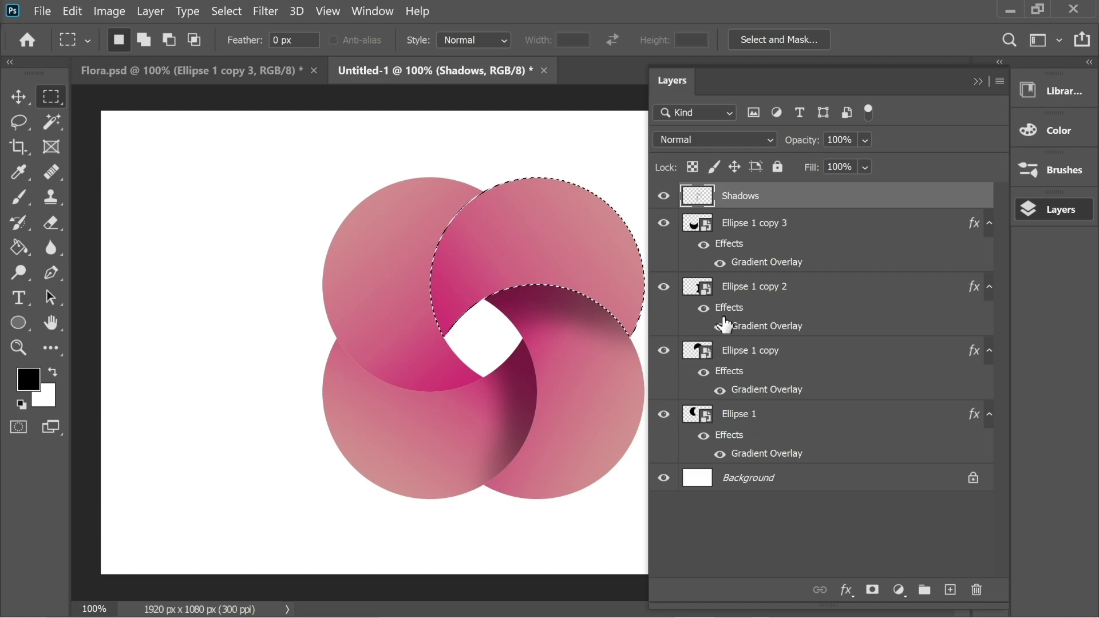
click(977, 80)
click(19, 197)
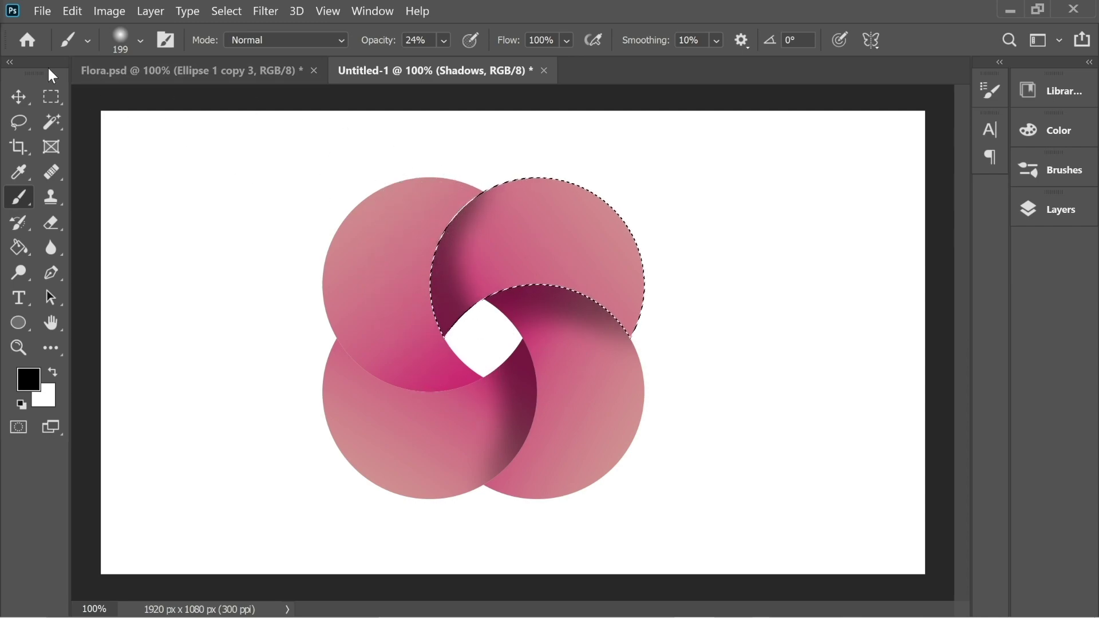
click(50, 96)
click(214, 137)
Shade the top-left circle's lower edge, then deselect with Ctrl+D
click(1032, 211)
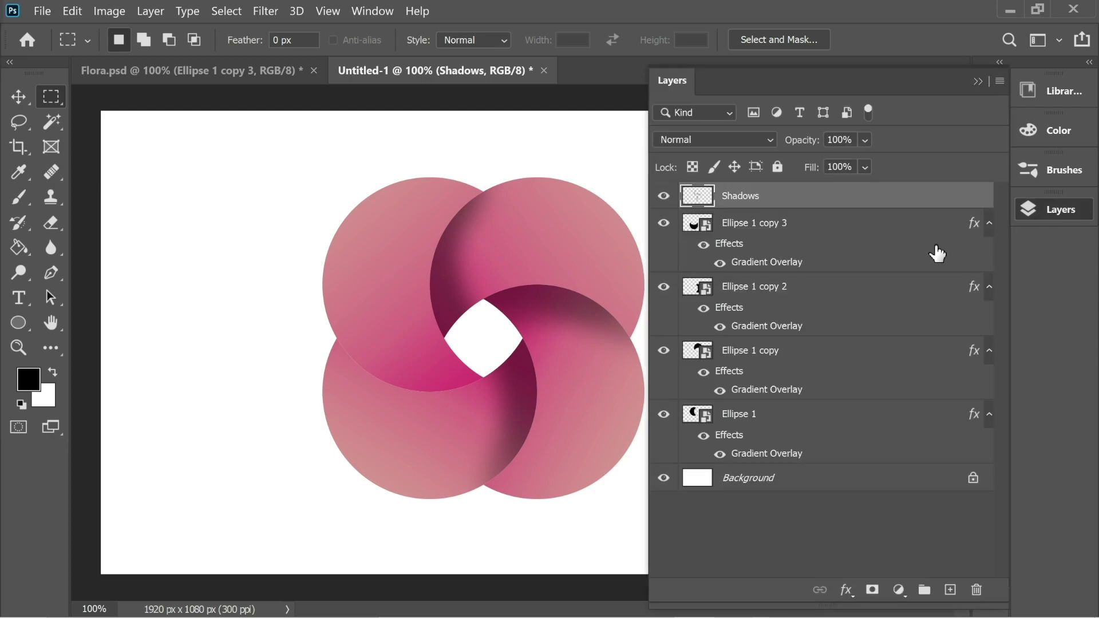
ctrl+click(700, 421)
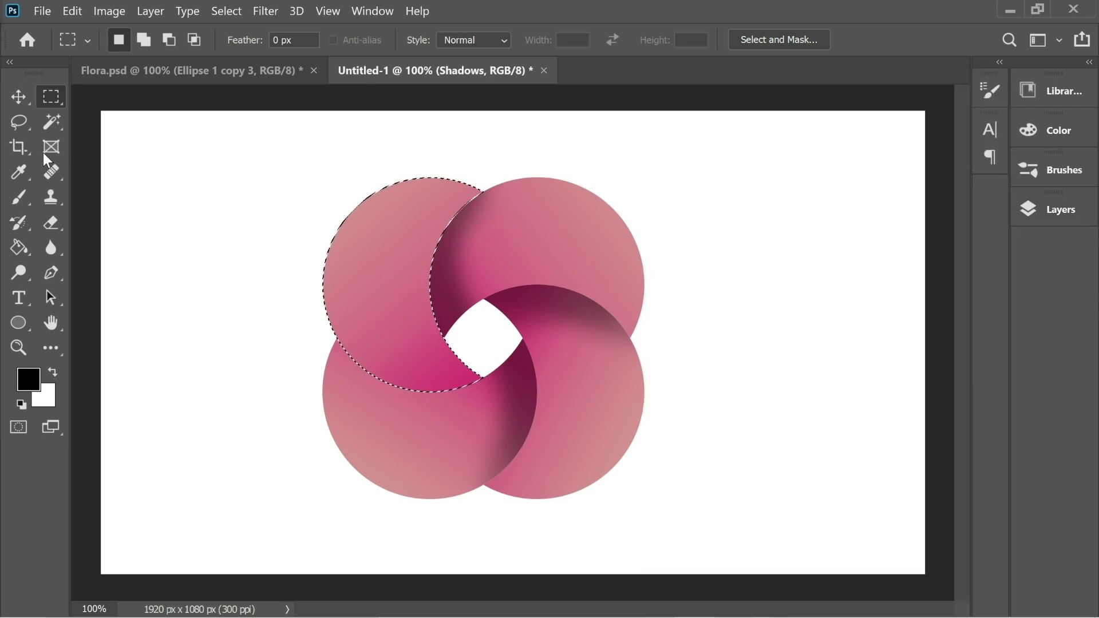
click(19, 197)
mouse_move(324, 372)
mouse_down()
mouse_move(370, 392)
mouse_move(411, 385)
mouse_up()
mouse_move(480, 357)
mouse_down()
mouse_move(331, 380)
mouse_move(356, 392)
mouse_move(444, 388)
mouse_move(351, 429)
mouse_move(454, 392)
mouse_move(475, 372)
mouse_up()
click(51, 96)
key(ctrl+d)
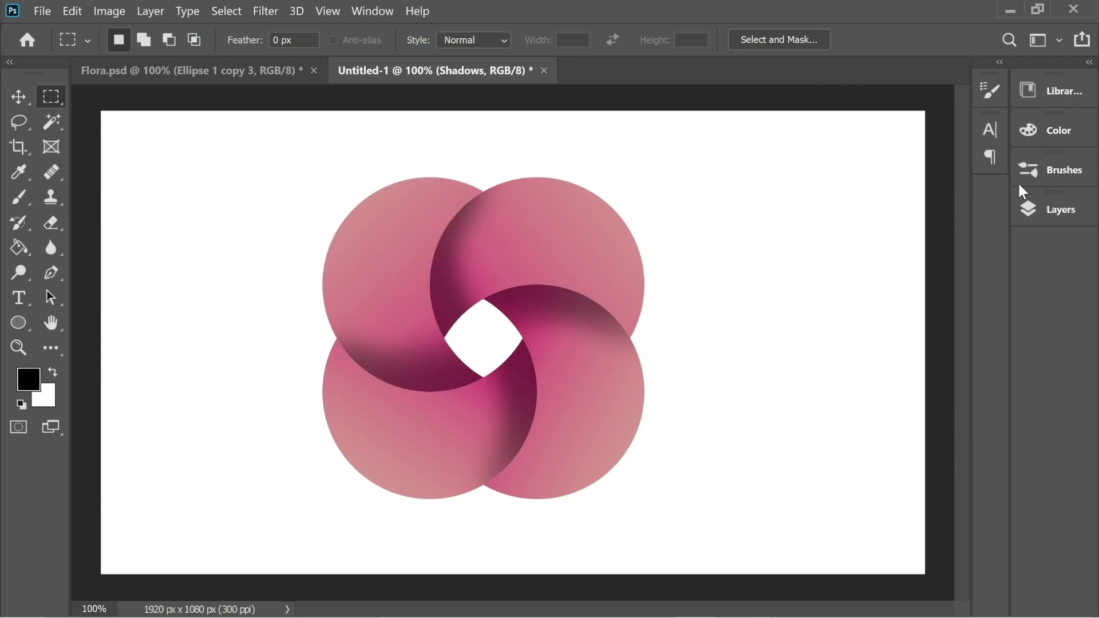
click(1056, 209)
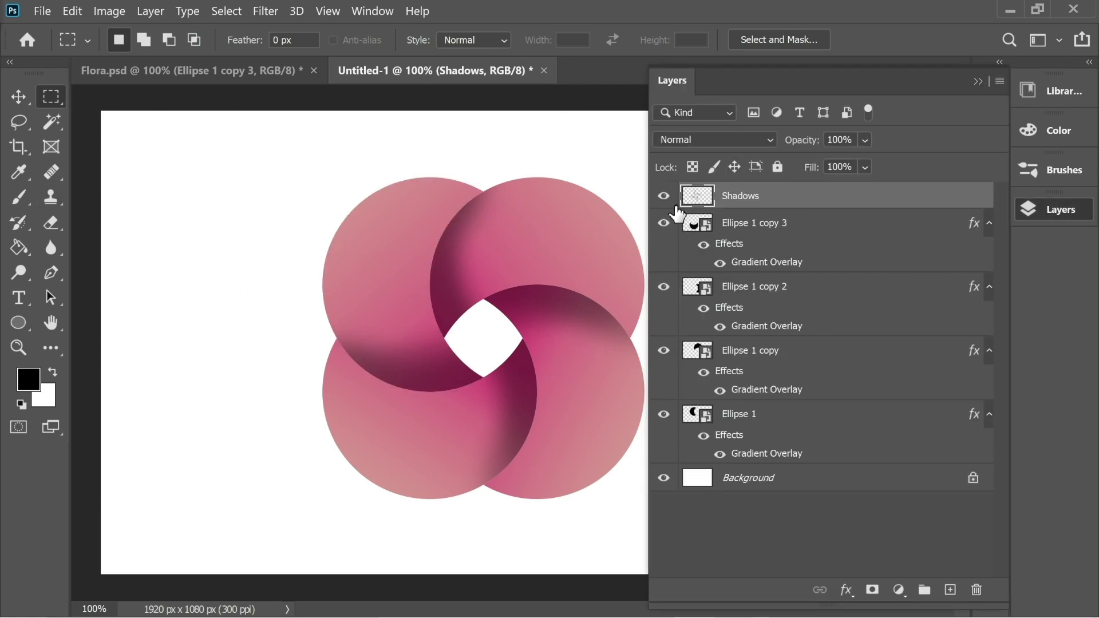
Turn on Inner Glow for Ellipse 1 copy 3 with the pink colour fb96b7
click(744, 226)
right_click(747, 220)
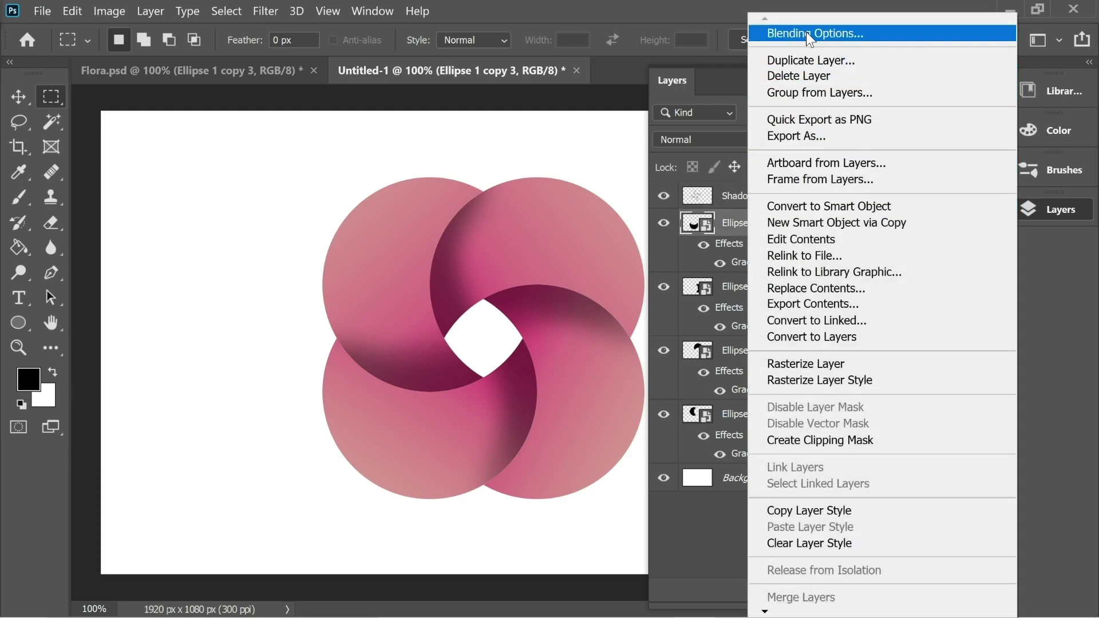
click(806, 32)
drag(479, 98, 740, 84)
click(600, 291)
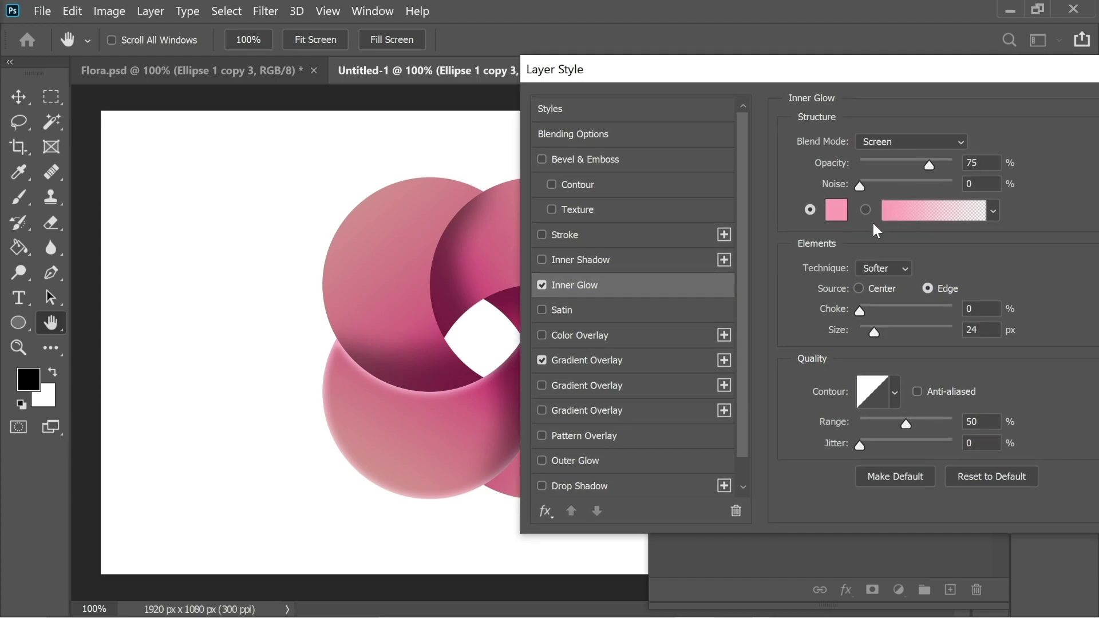
click(835, 210)
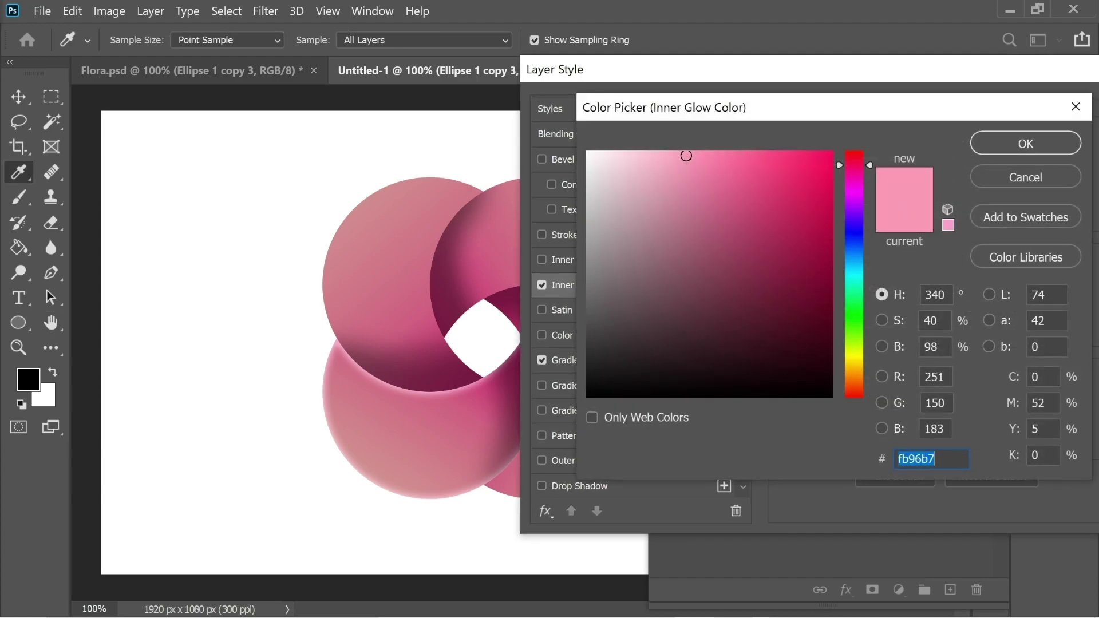
click(1035, 150)
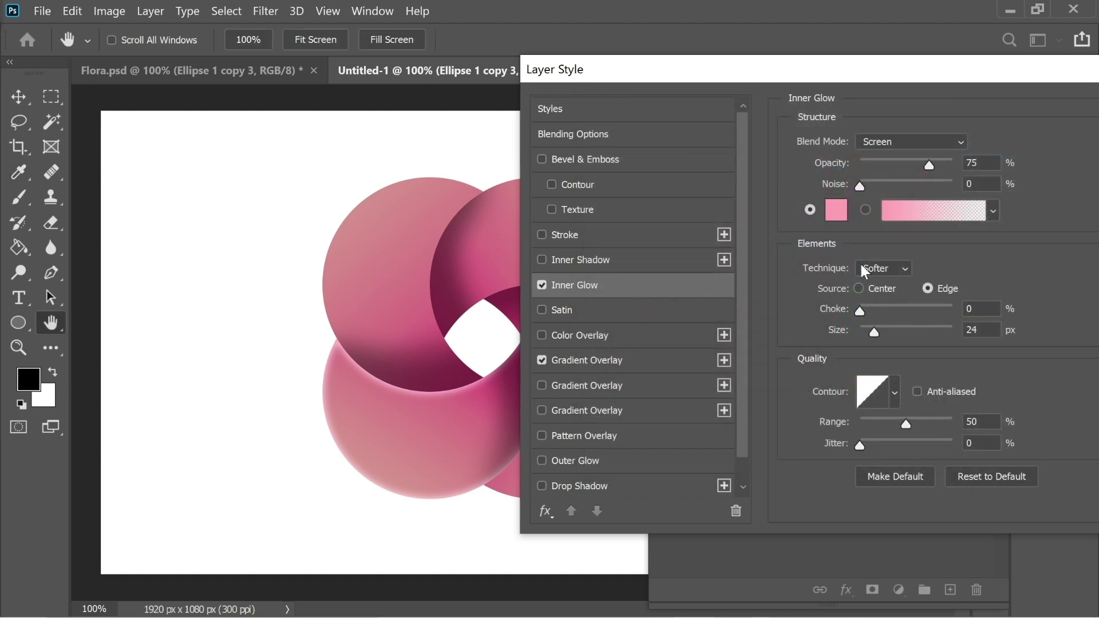
Apply the inner glow and Alt-drag copy it onto the other ellipse layers
drag(916, 78, 560, 98)
click(879, 142)
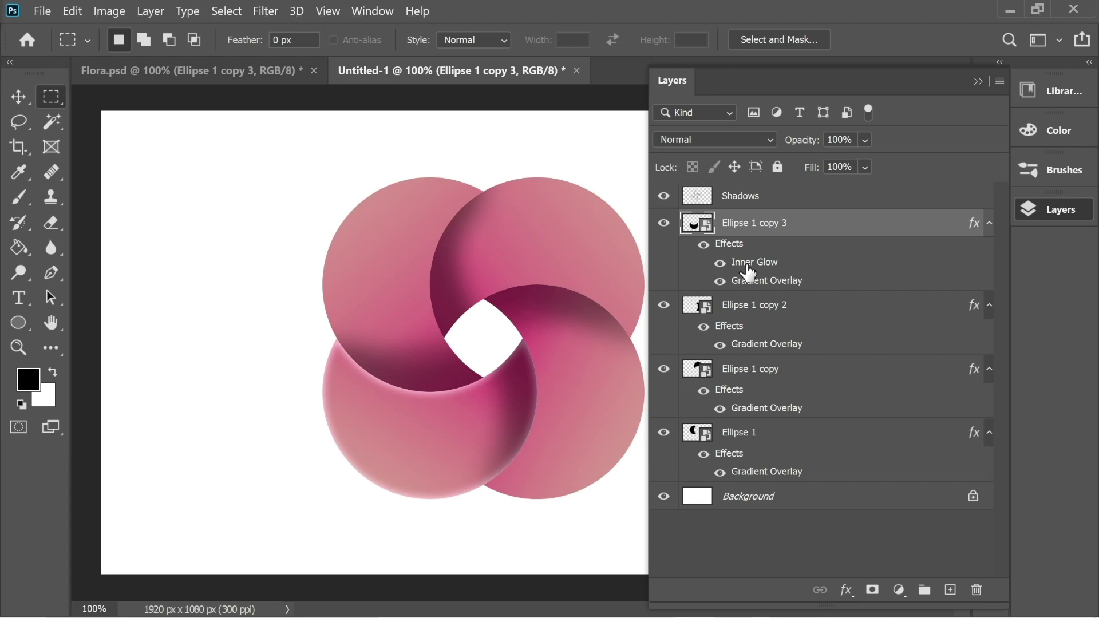
drag(748, 269, 742, 505)
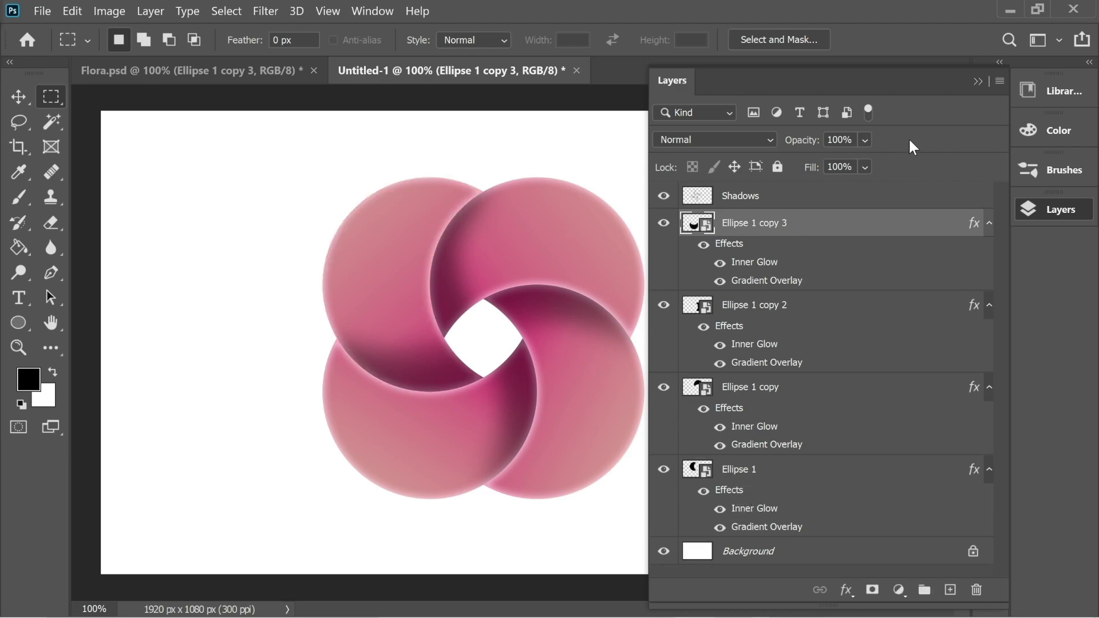
click(977, 83)
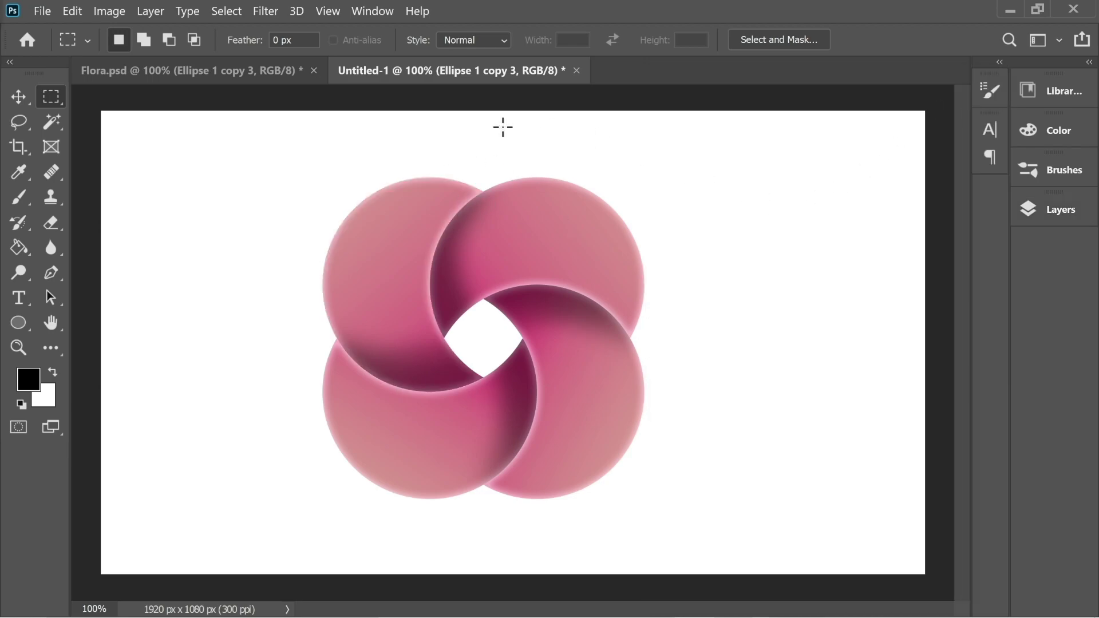
Merge the layers from Ellipse 1 through Shadows into a single Shadows layer
click(1050, 217)
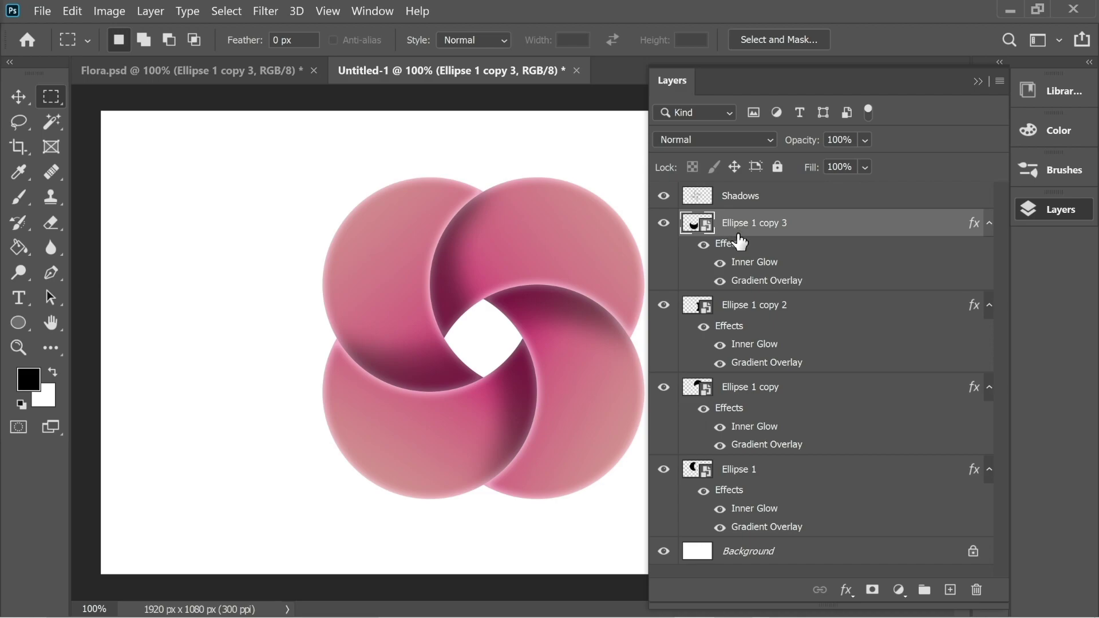
click(737, 489)
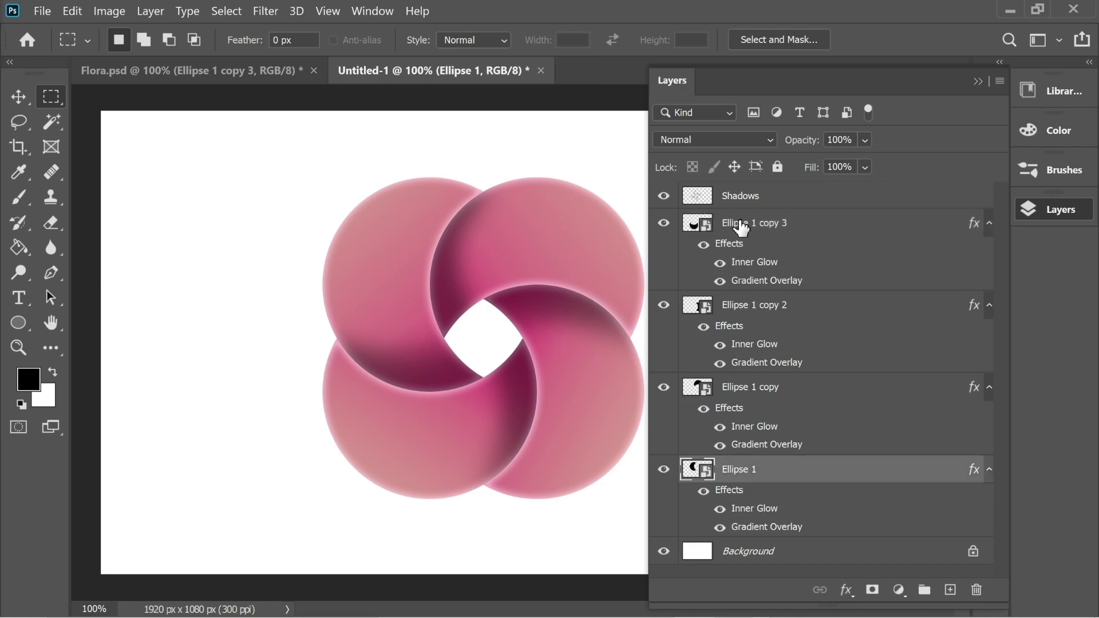
shift+click(740, 200)
right_click(753, 203)
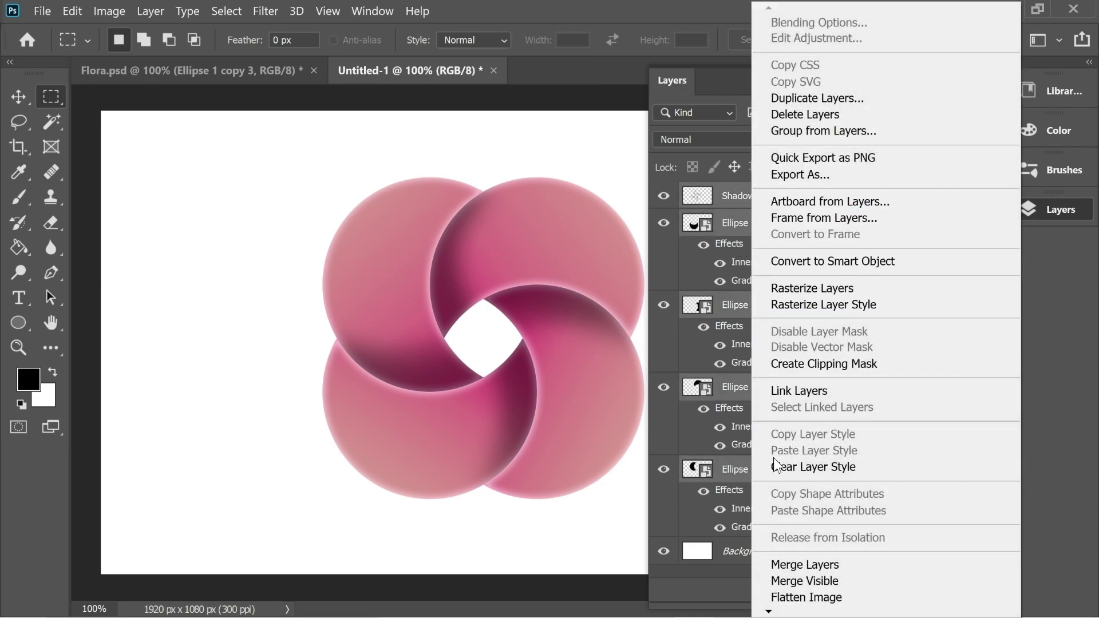
click(803, 563)
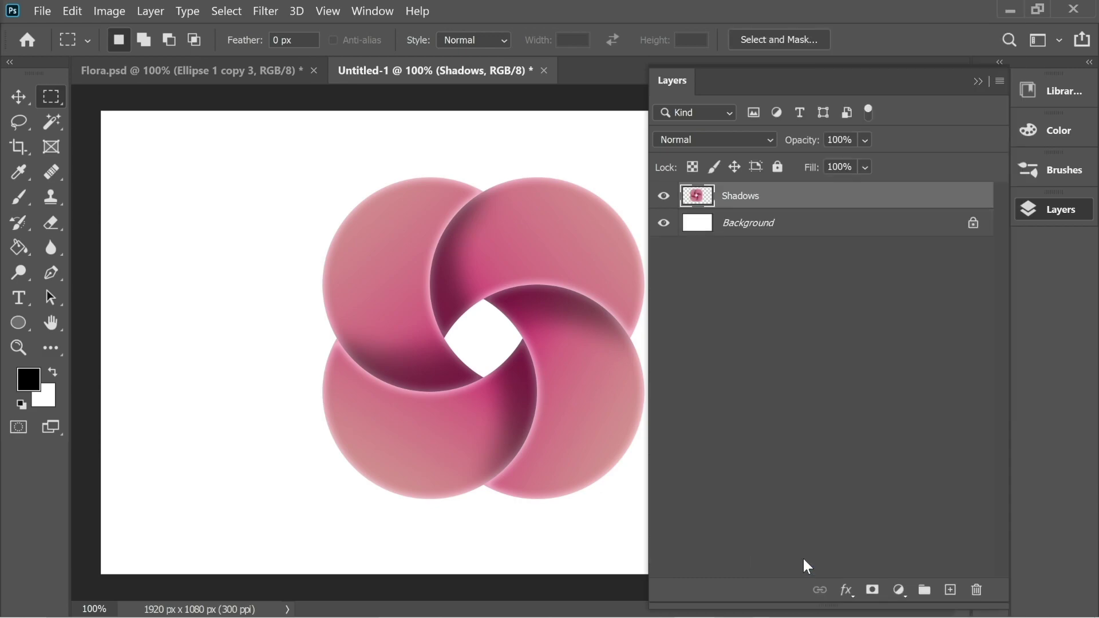
Give the Shadows layer a 55% opacity drop shadow, then add a new empty layer
right_click(749, 202)
click(816, 21)
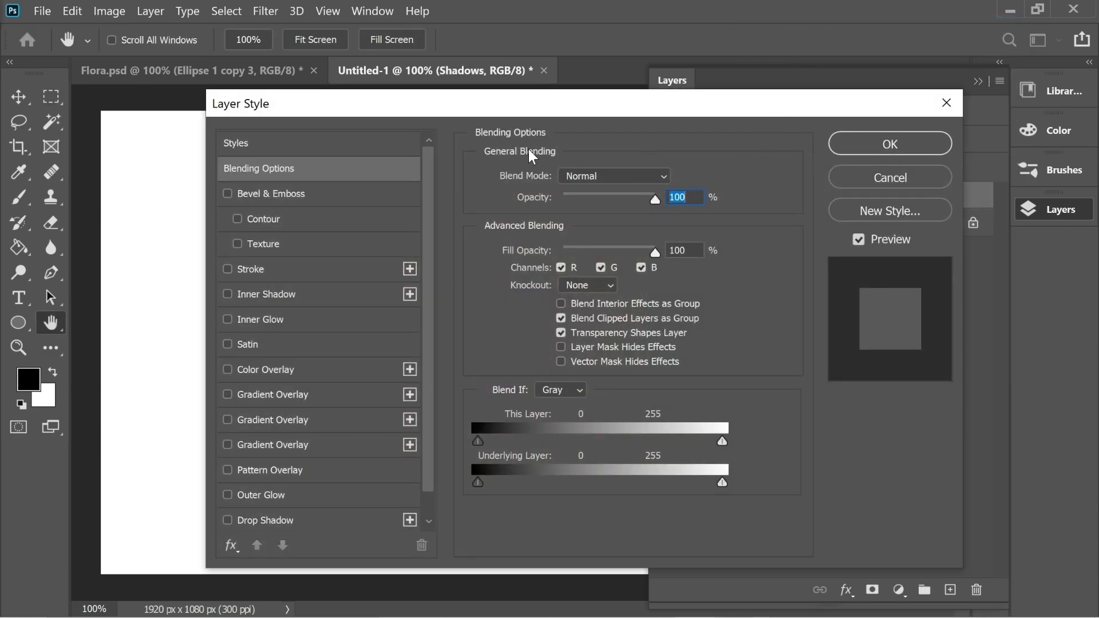
drag(462, 105, 893, 87)
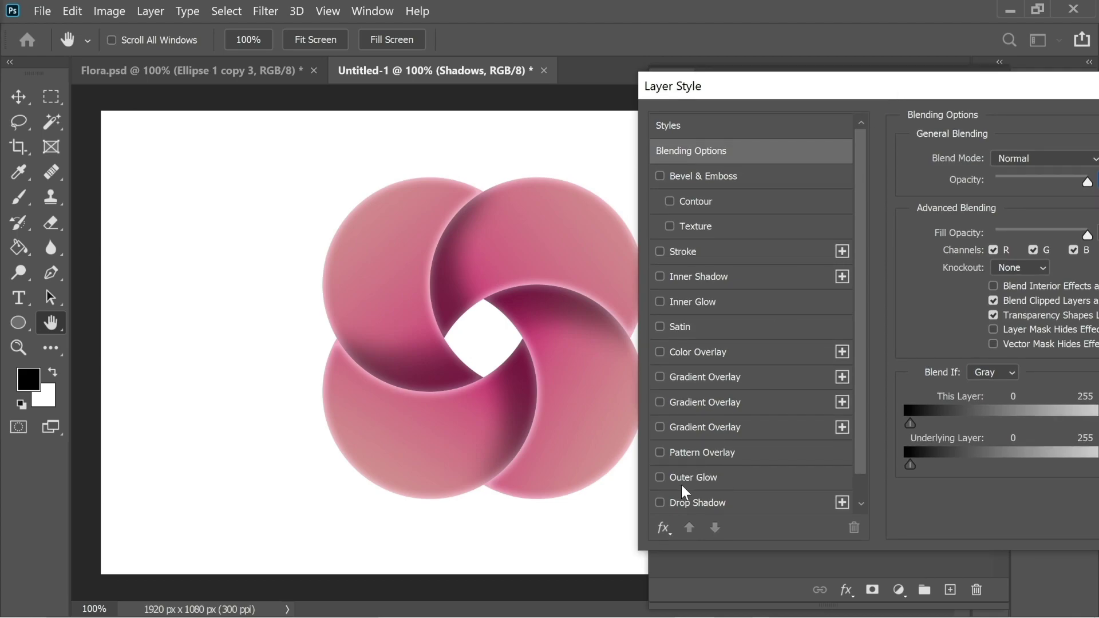
click(659, 502)
drag(796, 94, 774, 89)
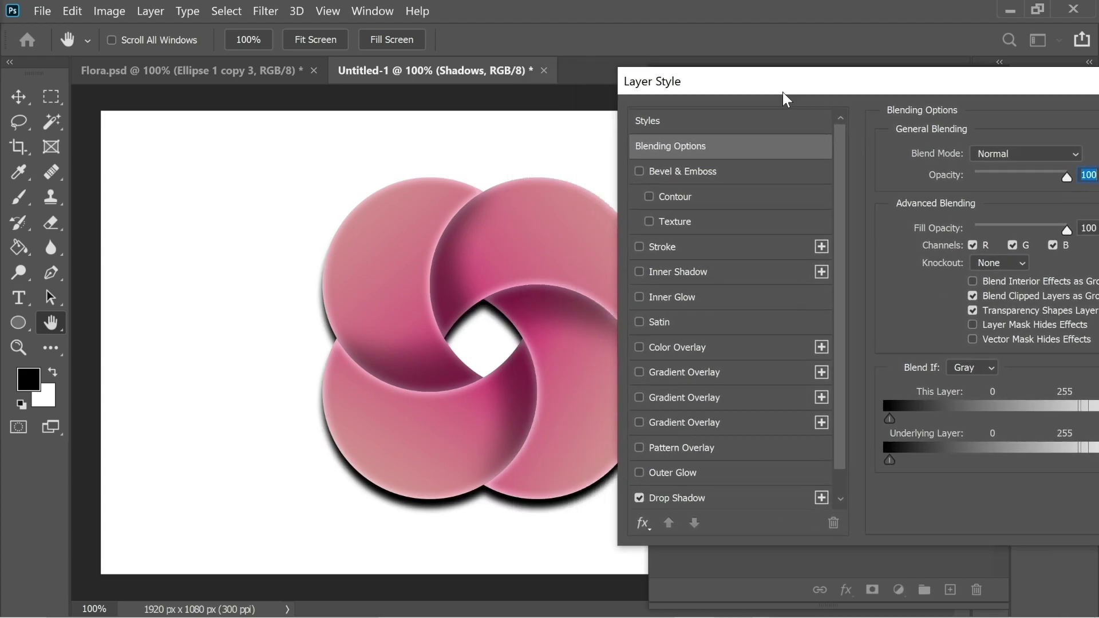
click(700, 499)
drag(1024, 182, 961, 202)
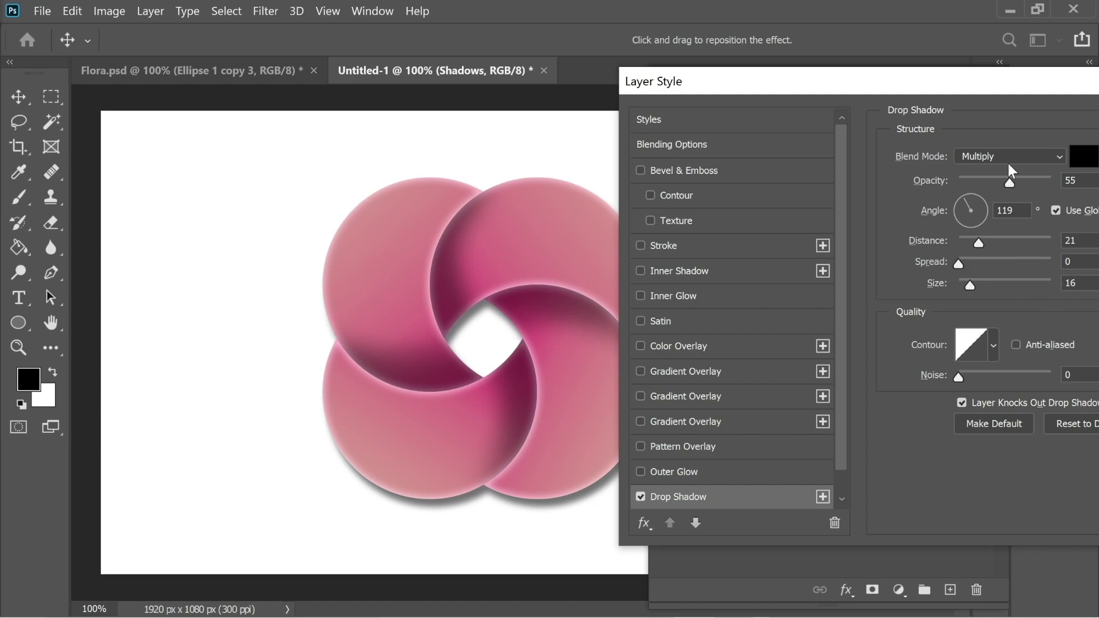
drag(1028, 71, 844, 71)
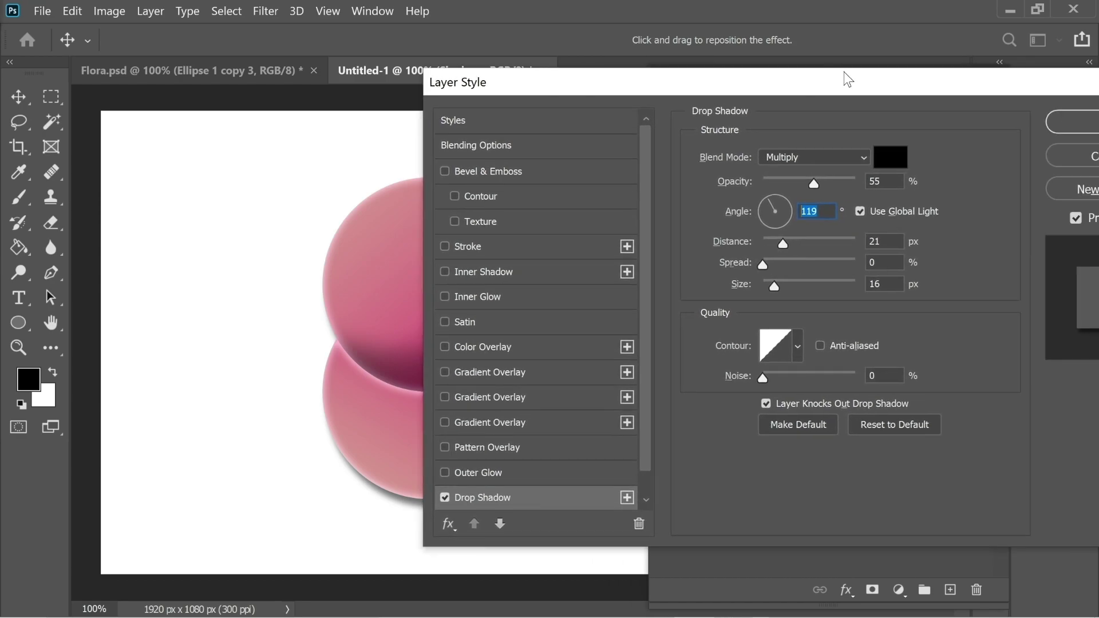
click(1080, 121)
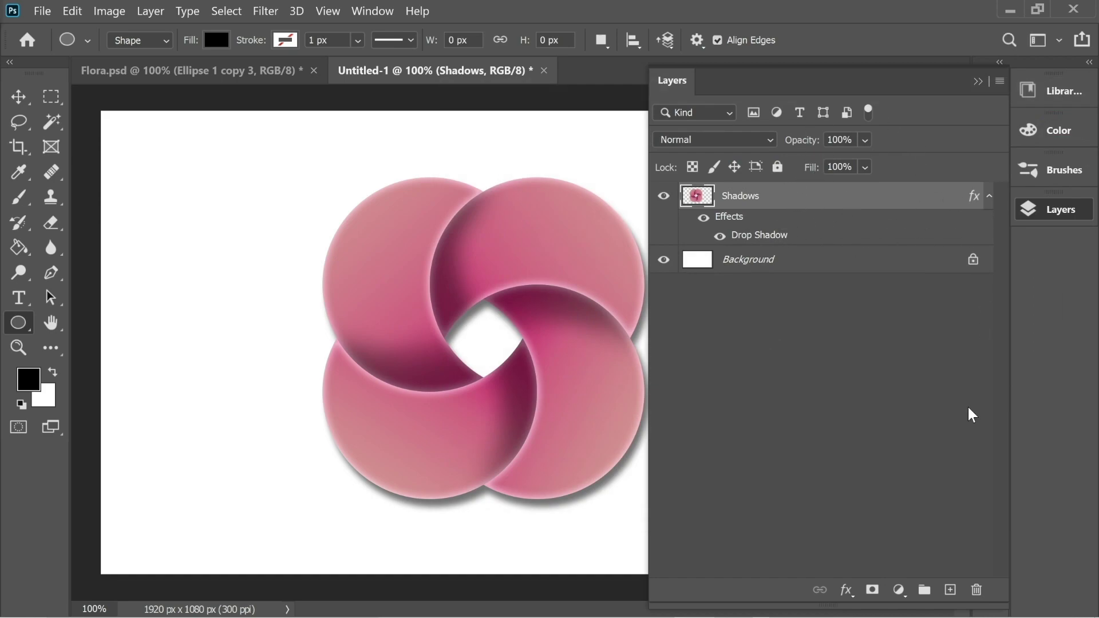
click(950, 590)
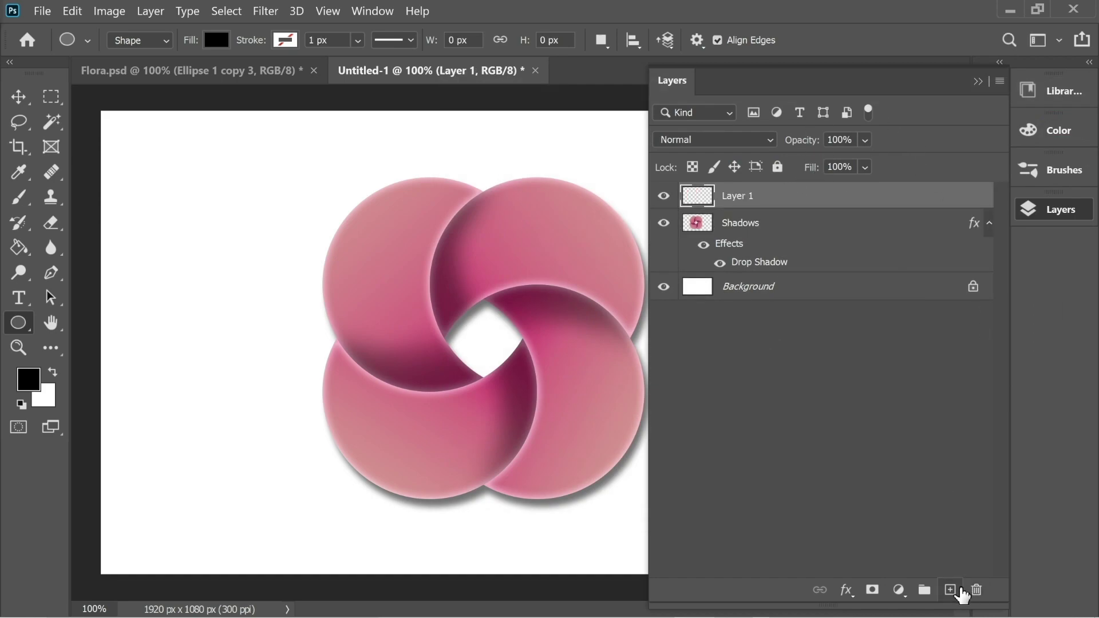
Type 'Flora' right of the flower and scale it down to about 15%
click(977, 81)
key(t)
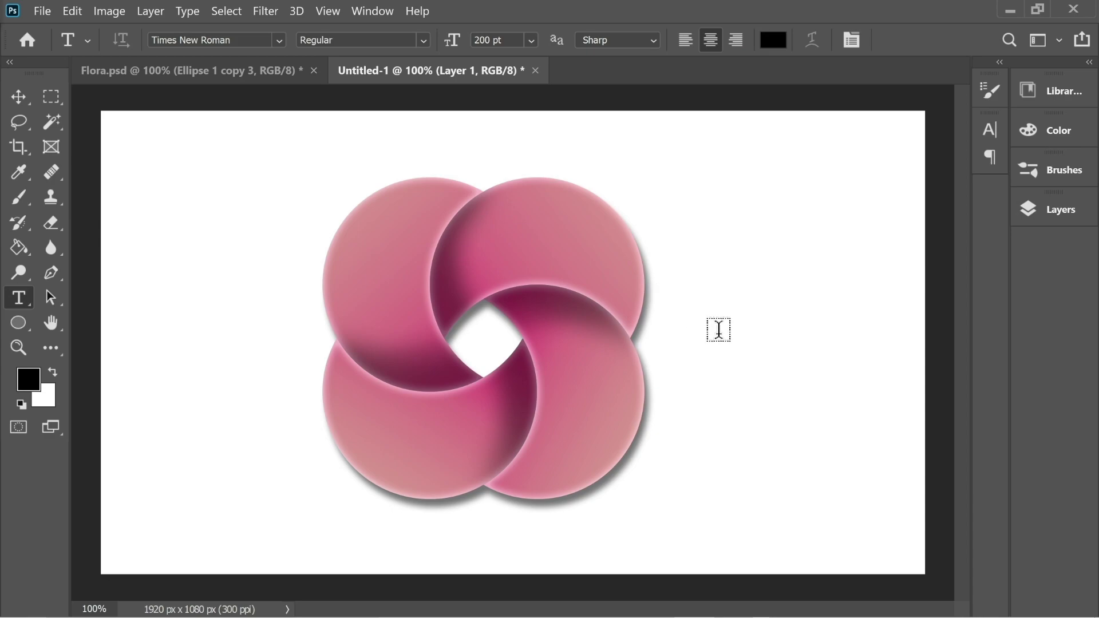
click(717, 330)
text(Flor)
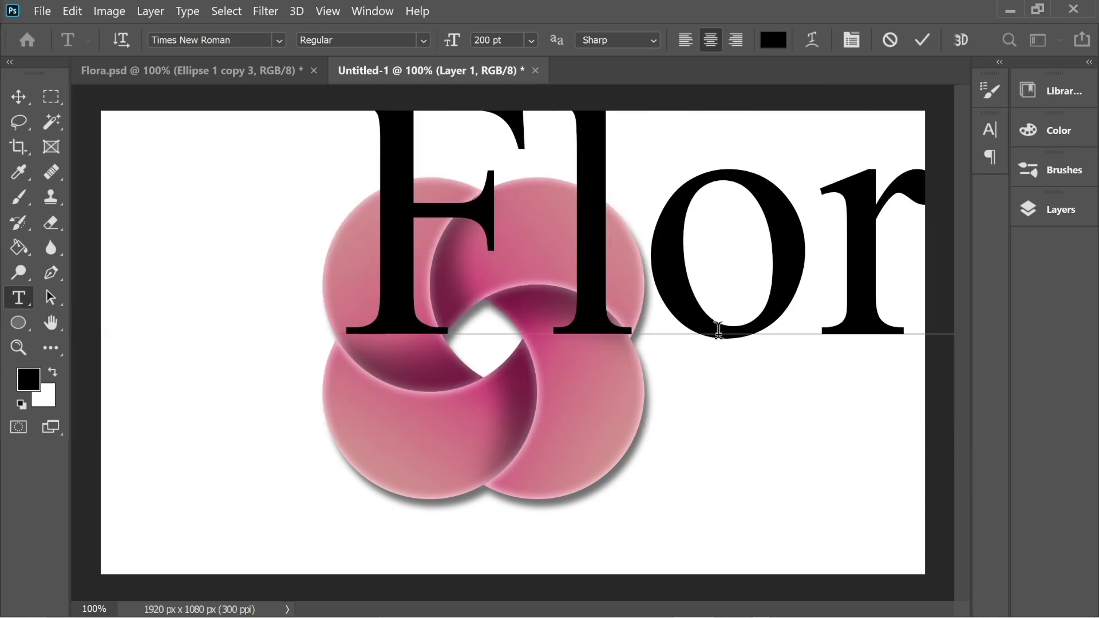
key(ctrl+Return)
key(v)
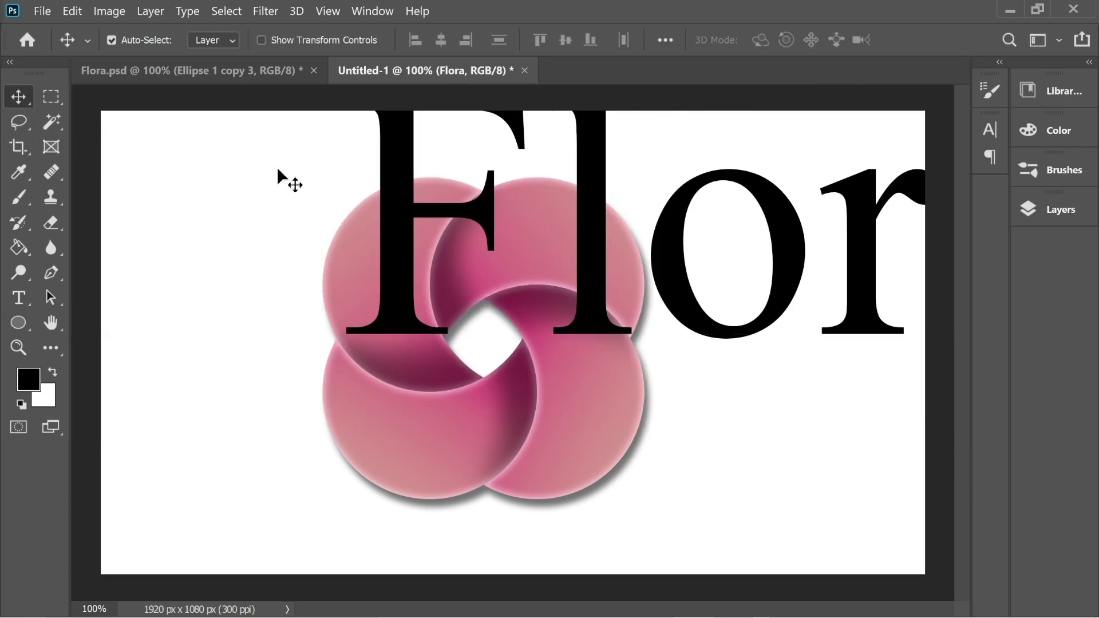
key(ctrl+t)
drag(343, 236, 751, 332)
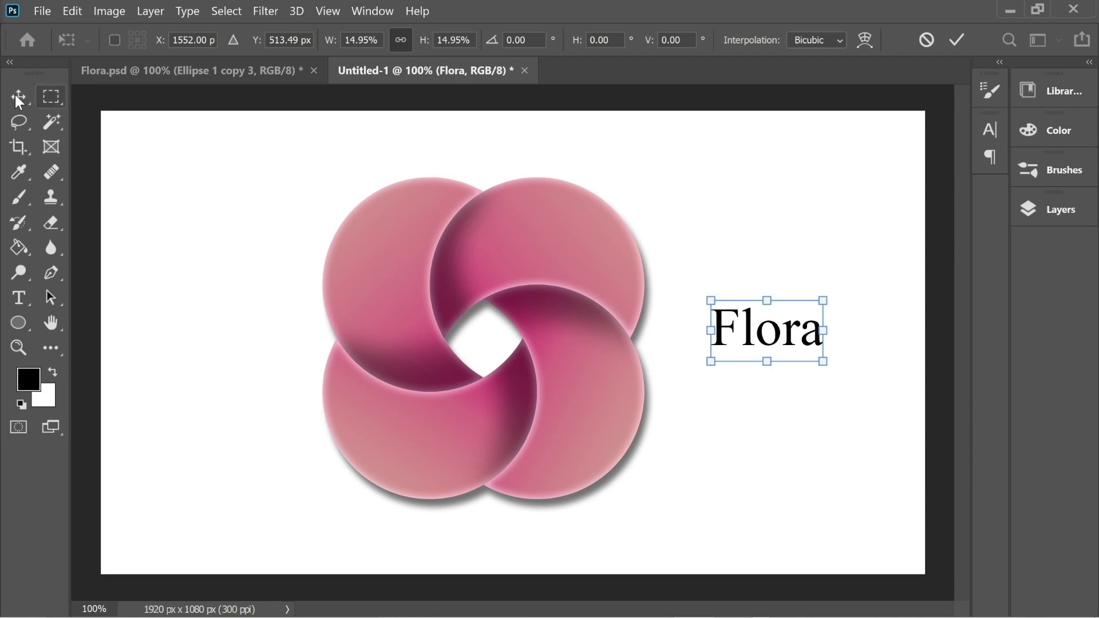
click(18, 96)
Draw a rectangle around 'Flora' with no fill and a thick black stroke of about 7.41 px
click(18, 322)
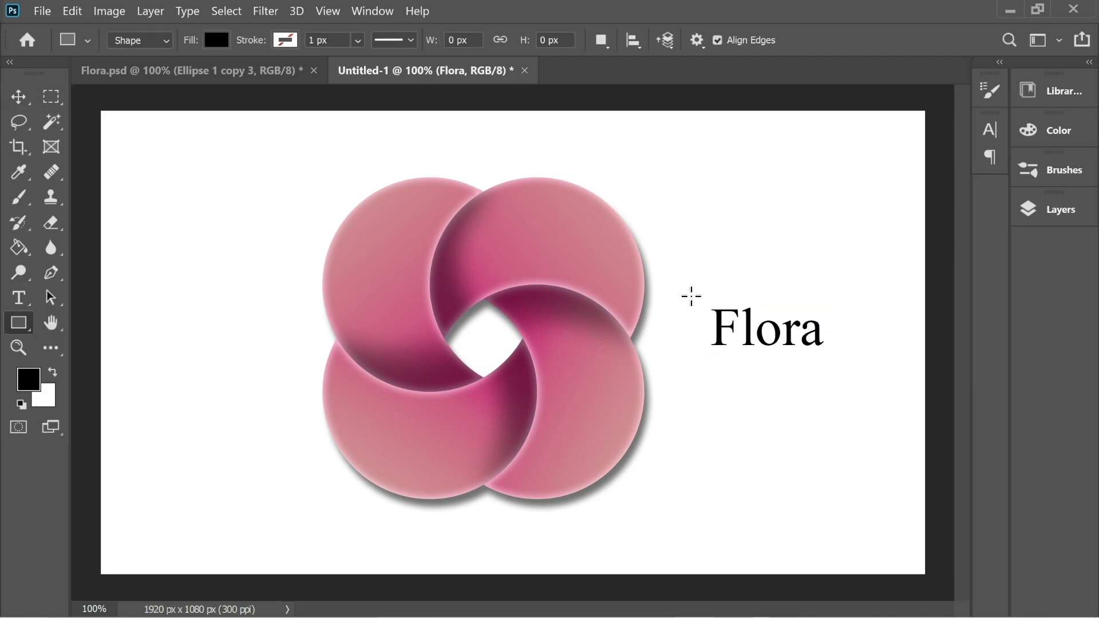
drag(691, 295, 843, 365)
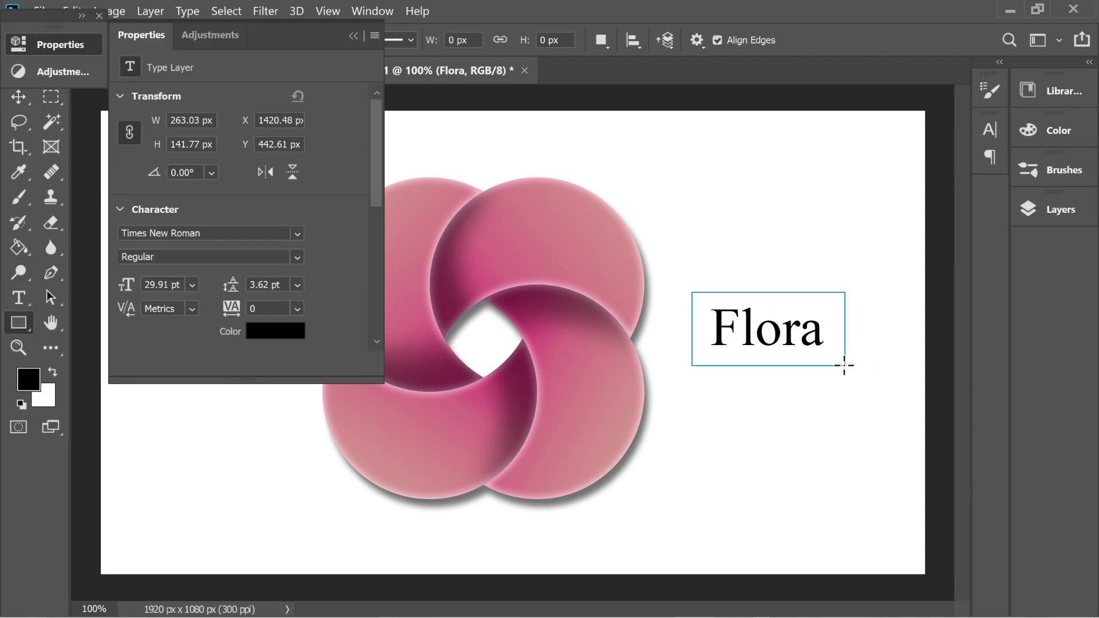
click(164, 160)
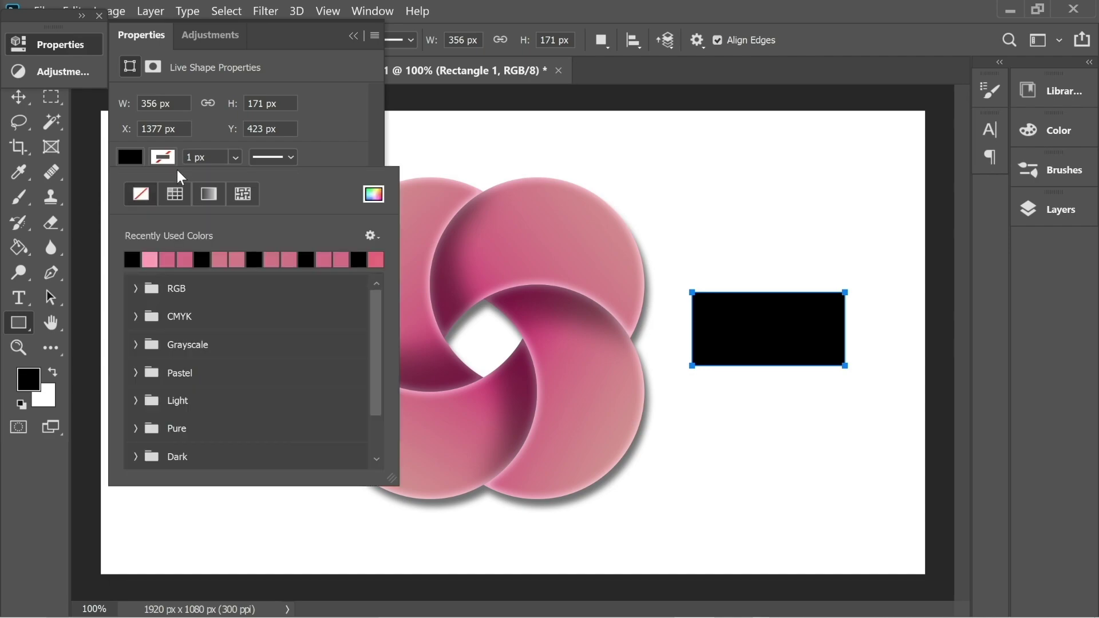
click(134, 259)
click(152, 188)
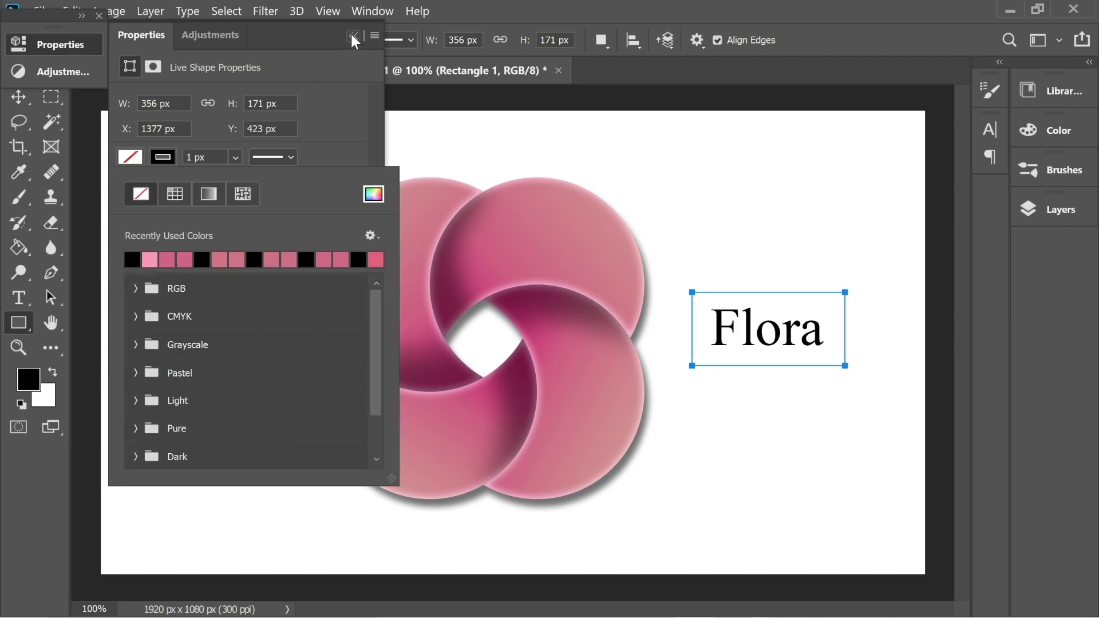
click(353, 35)
click(355, 38)
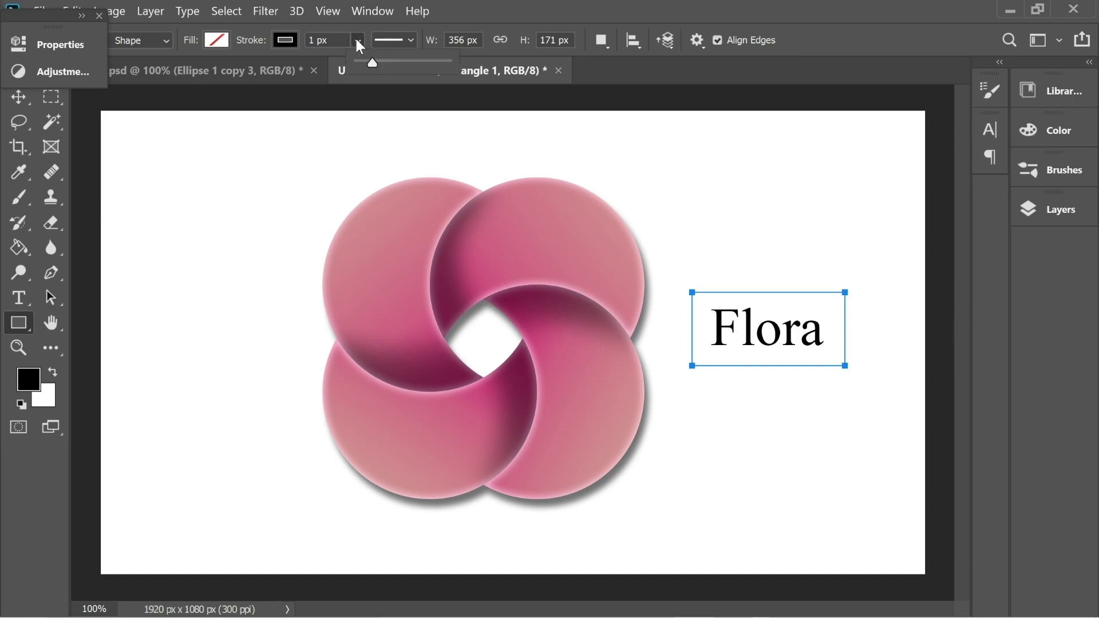
drag(372, 60, 375, 61)
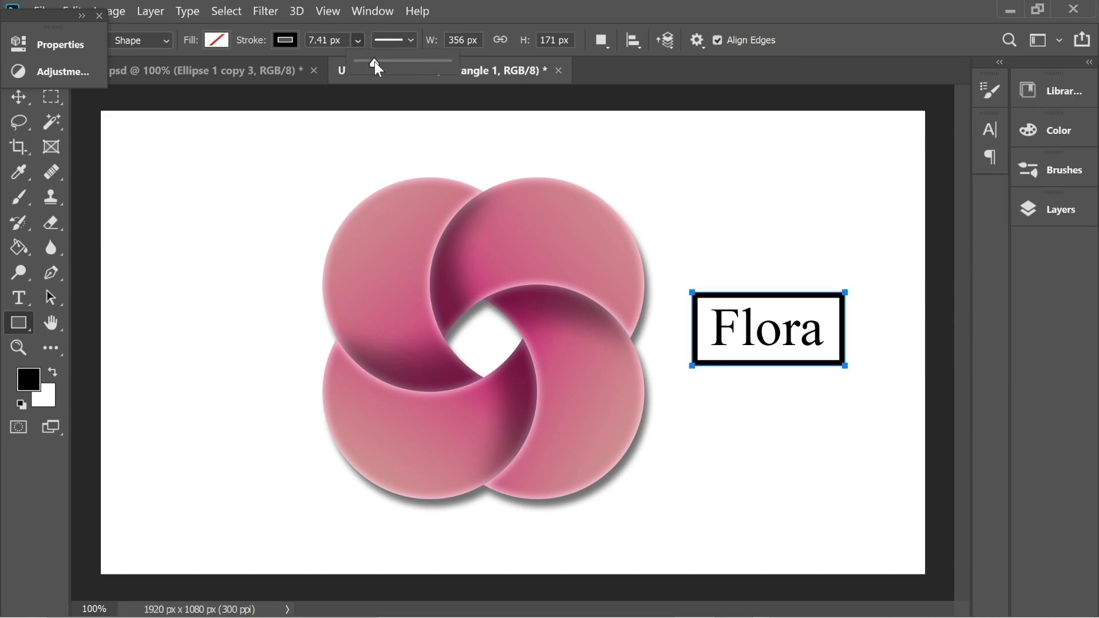
click(47, 104)
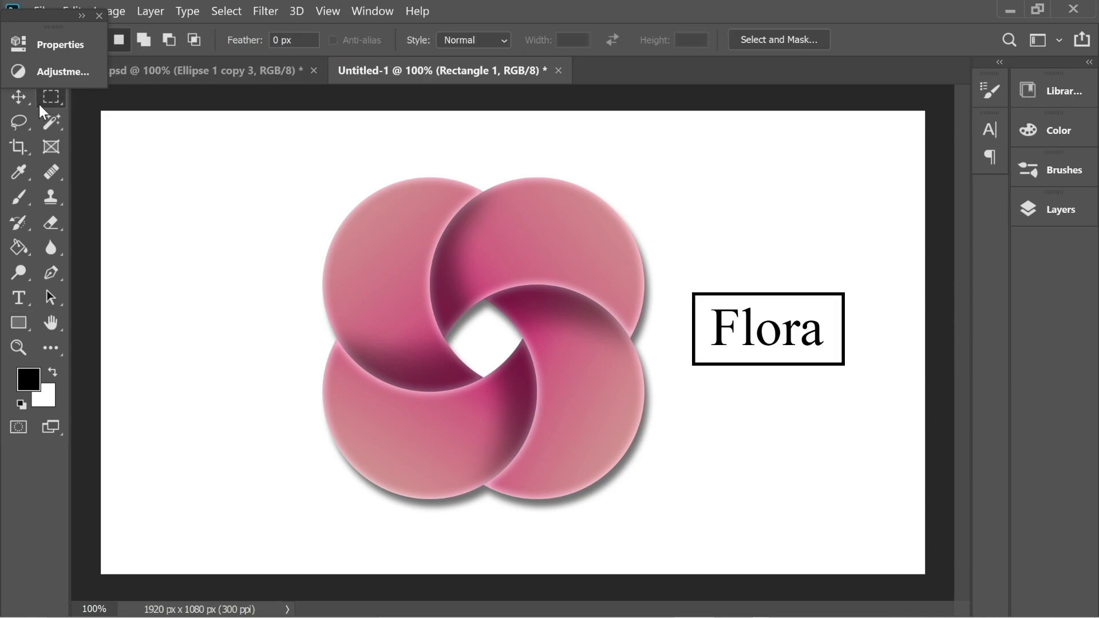
key(v)
click(128, 128)
click(1052, 209)
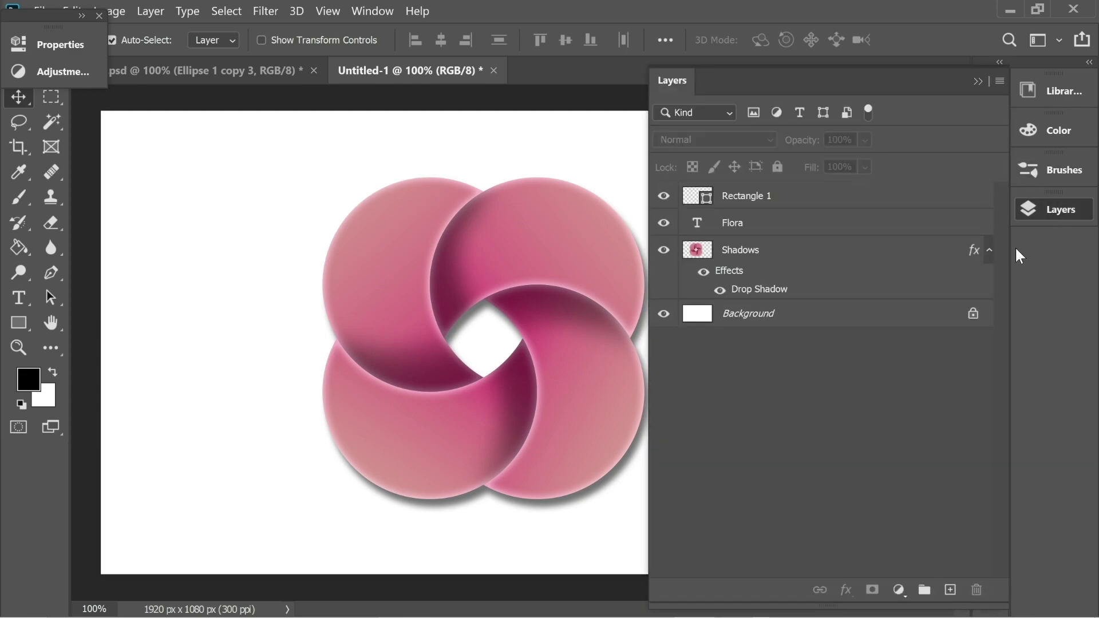
Add a pink Gradient Overlay to the Flora text layer
right_click(743, 224)
click(802, 29)
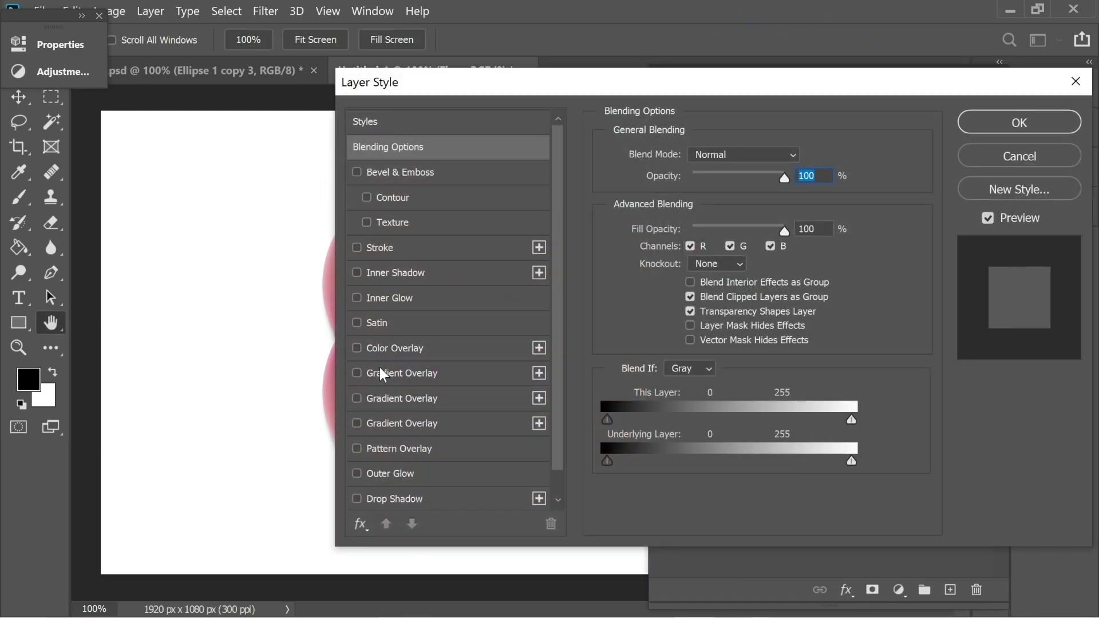
click(357, 375)
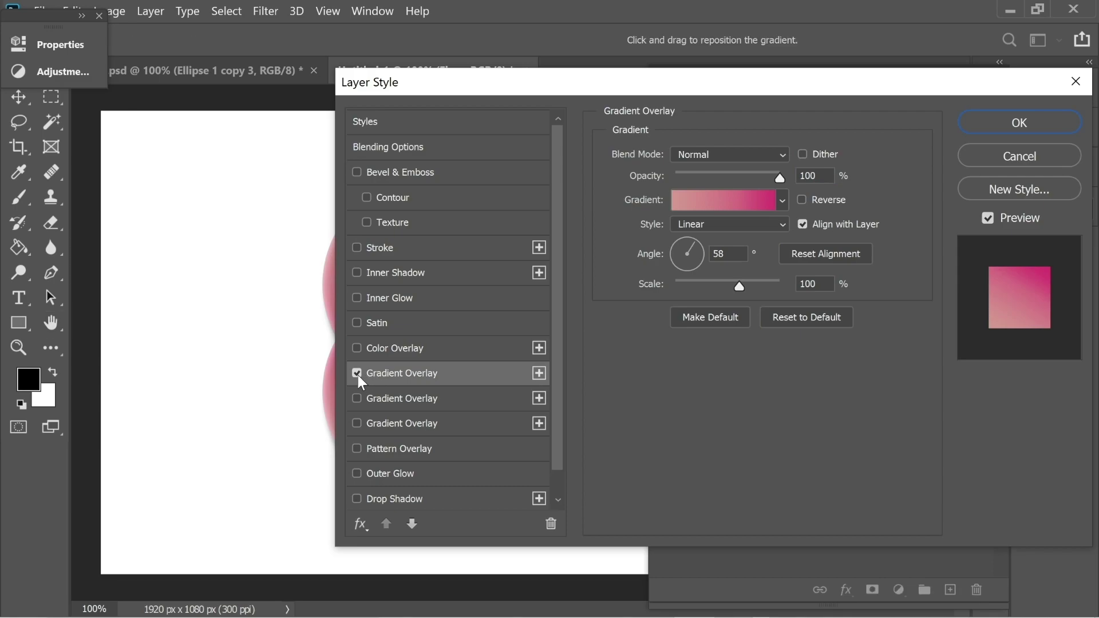
click(997, 122)
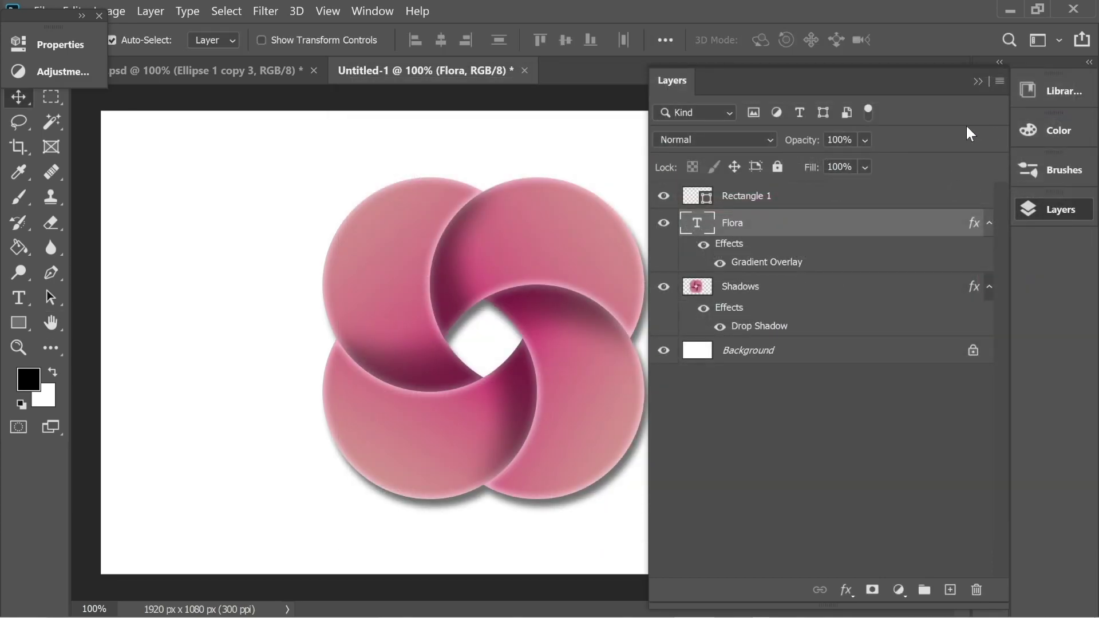
drag(819, 78, 361, 81)
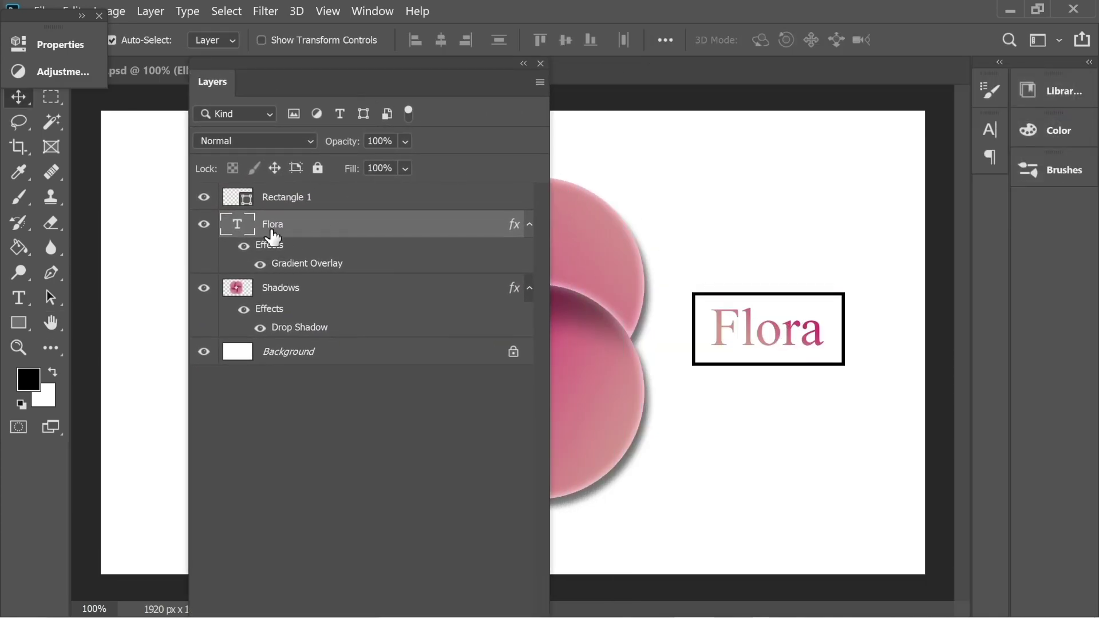
Add the same Gradient Overlay to Rectangle 1
right_click(282, 200)
click(394, 20)
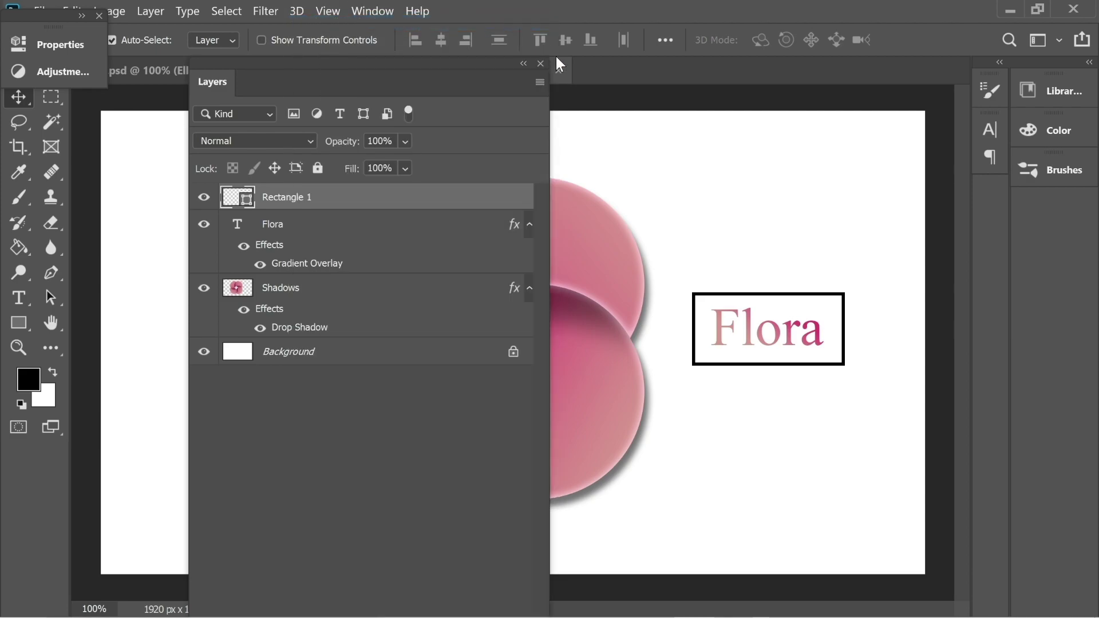
click(389, 374)
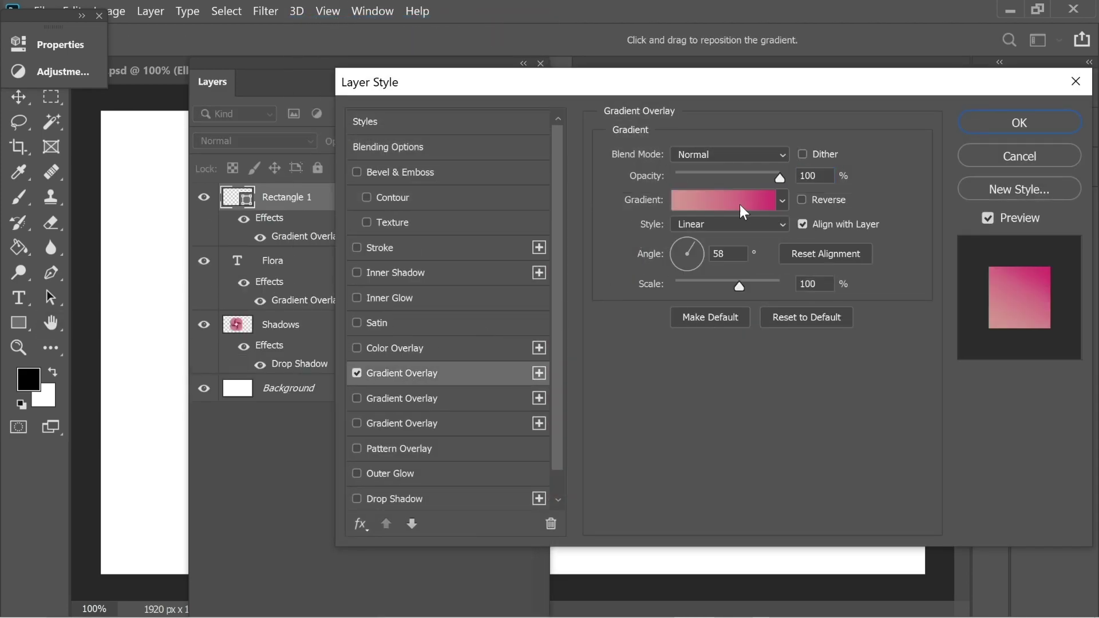